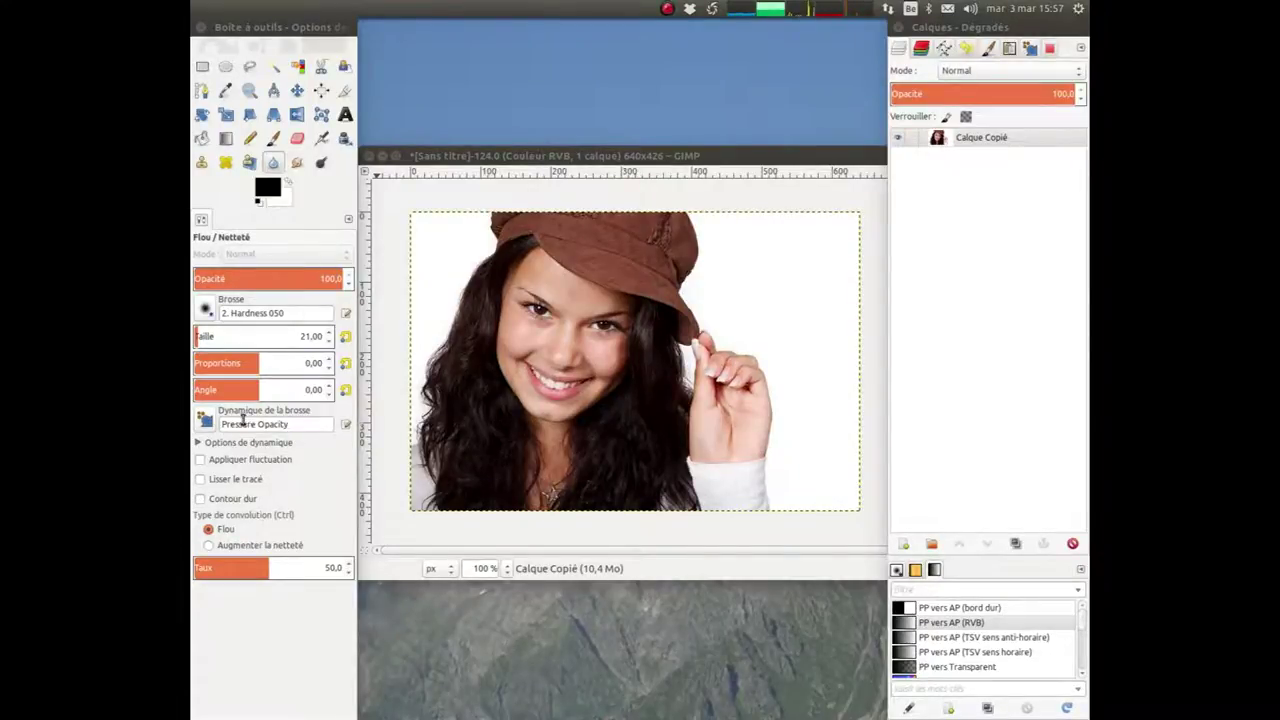
- Duplicate the Calque Copié layer and make the new top copy, Copie de Calque Copié, active
left_click(845, 158)
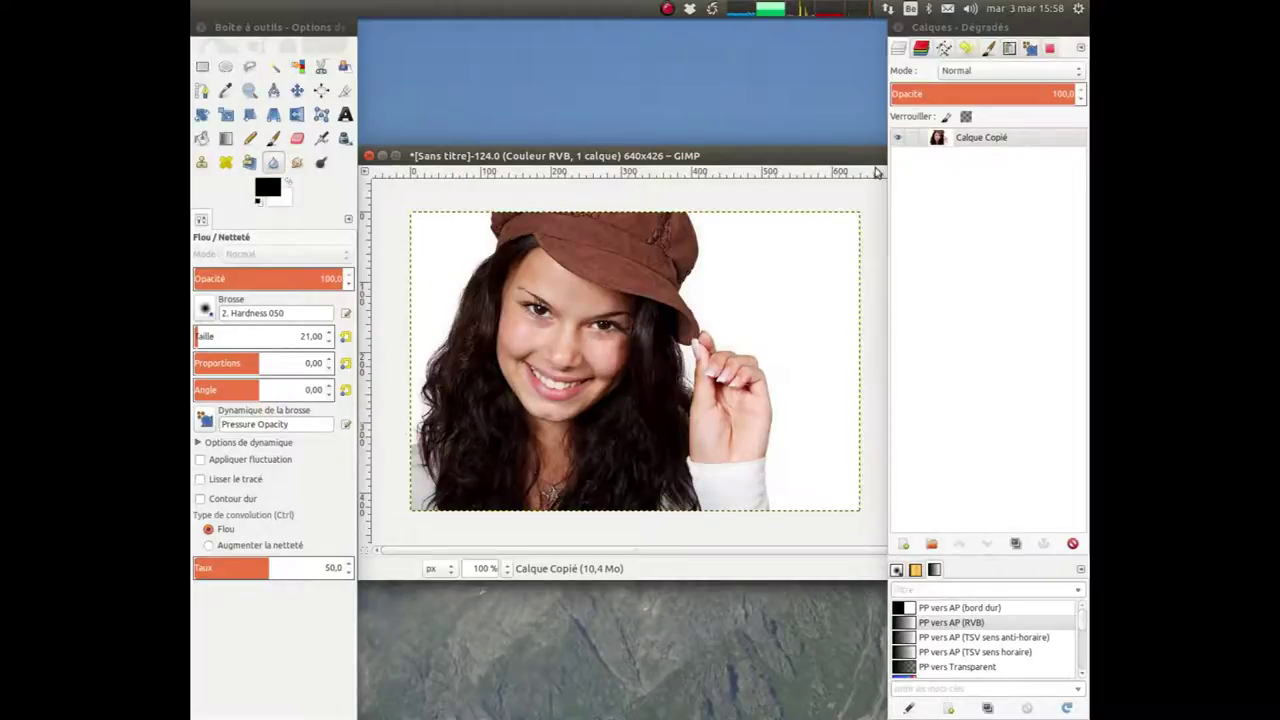
left_click(988, 140)
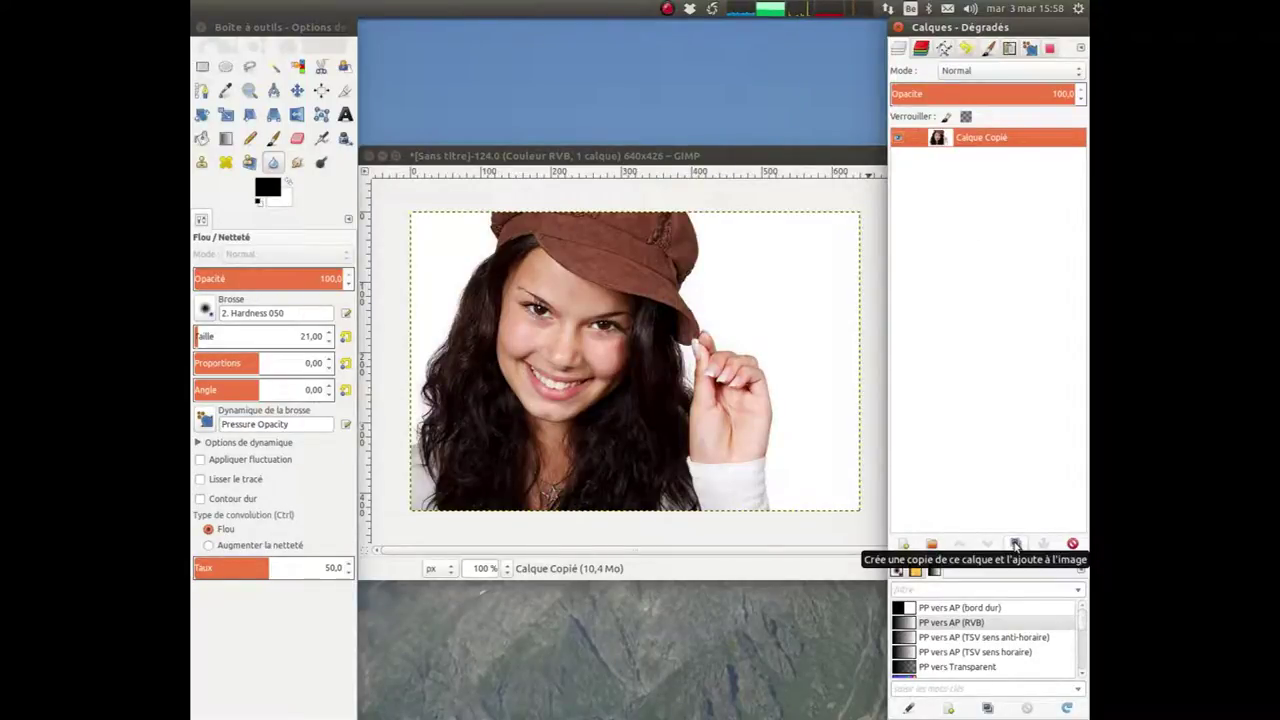
left_click(1015, 544)
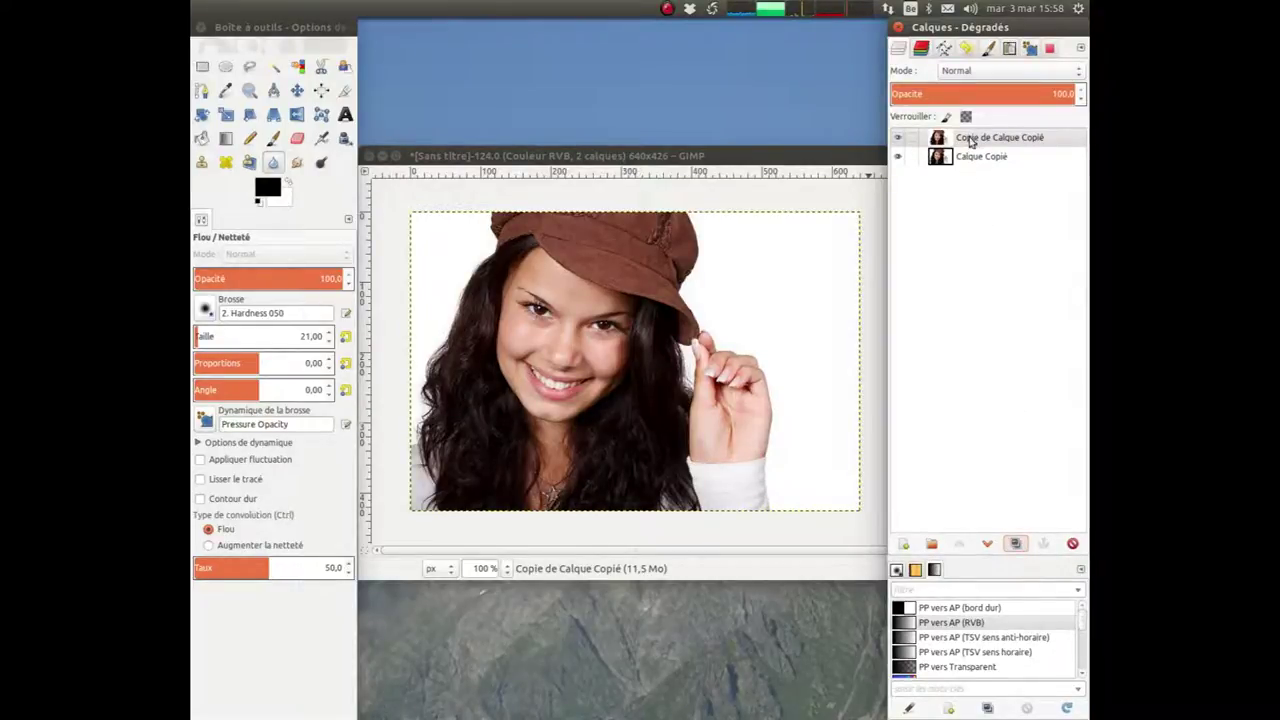
left_click(965, 160)
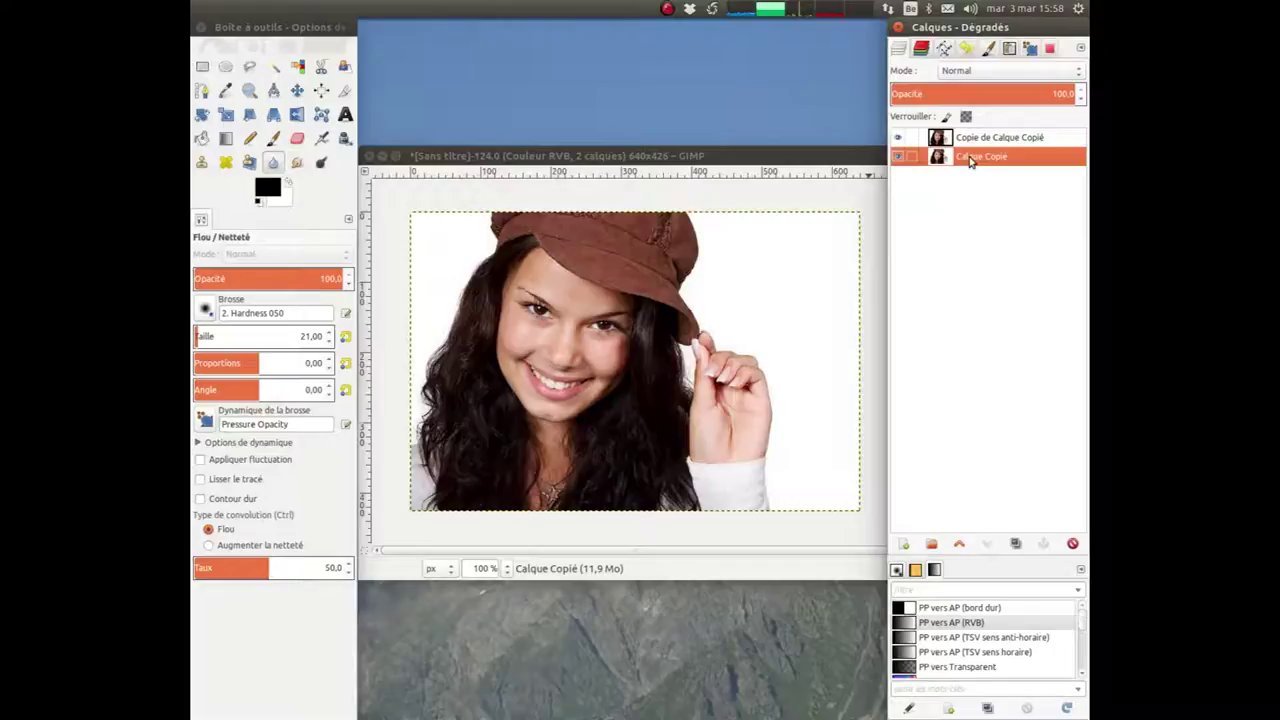
left_click(1013, 139)
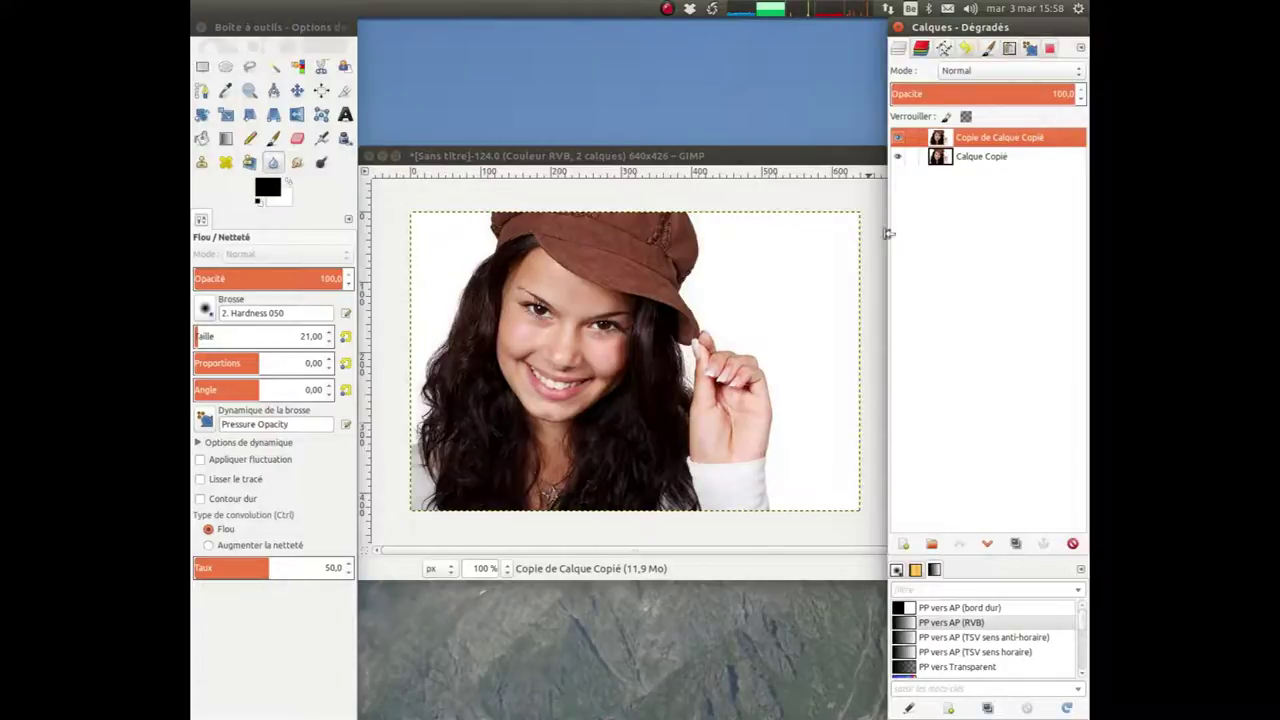
left_click(802, 157)
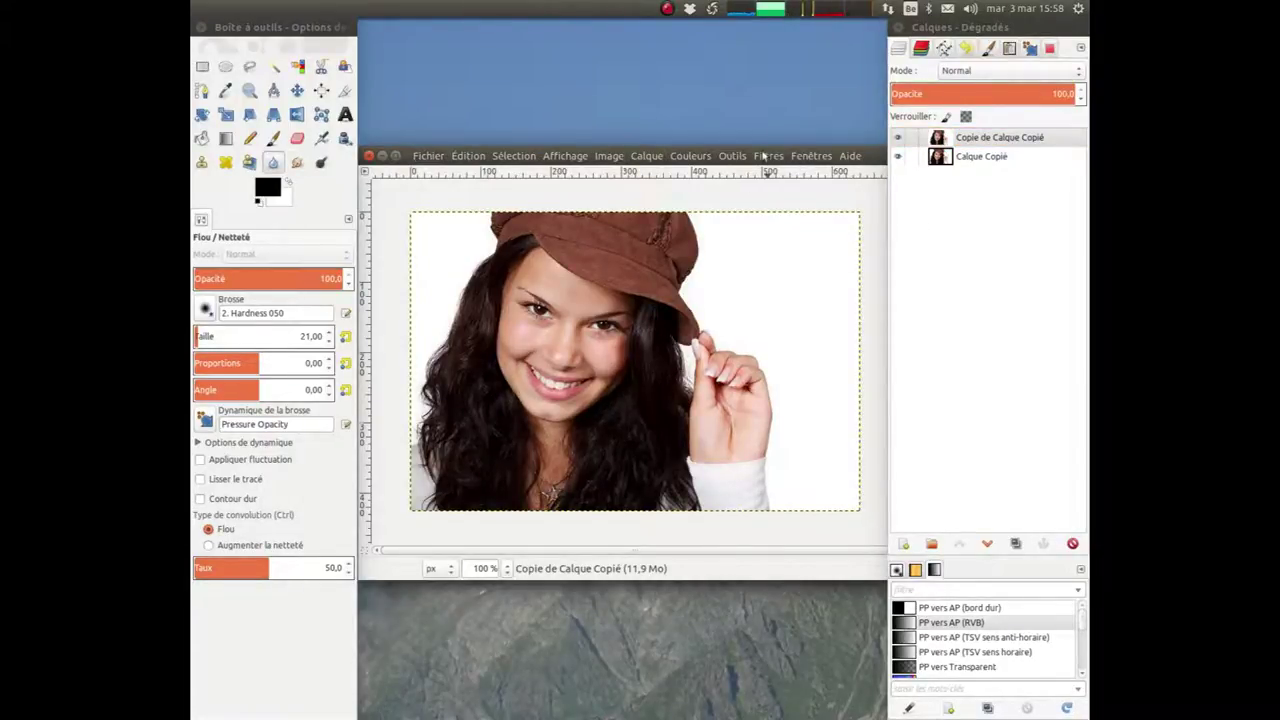
- Open the Contour edge-detection dialog and move it aside so the portrait stays visible
left_click(766, 157)
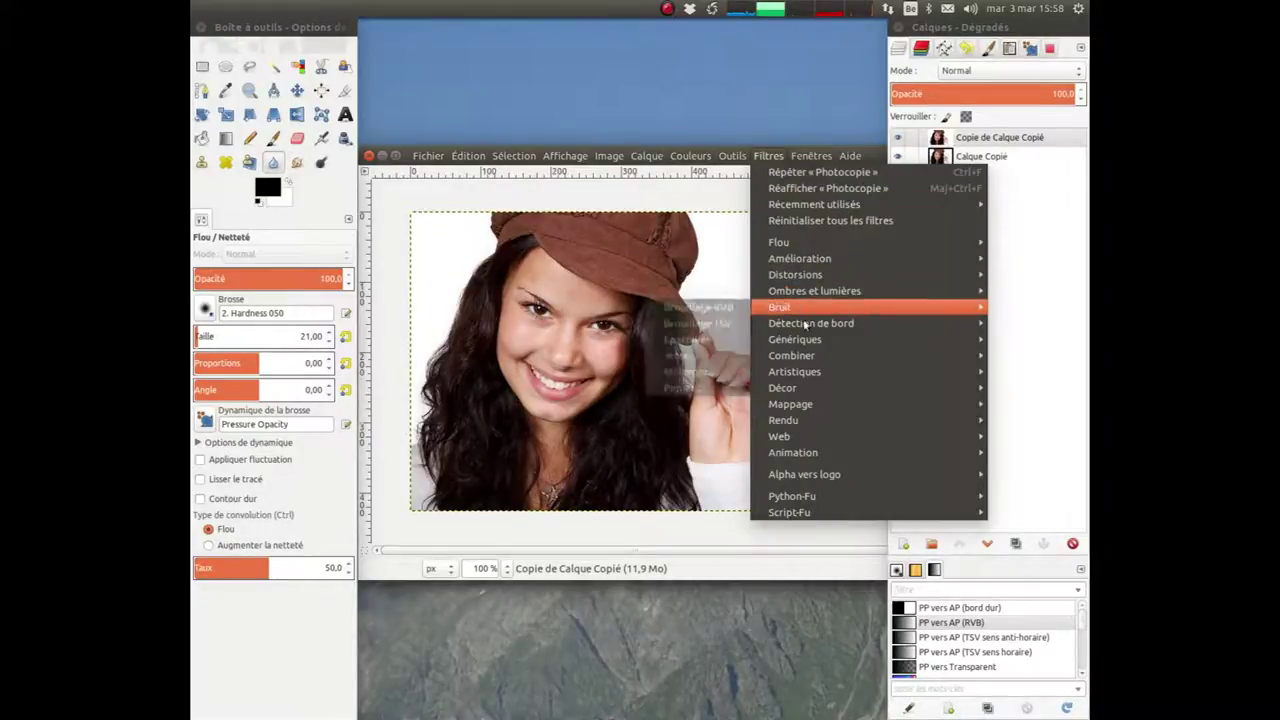
mouse_move(811, 323)
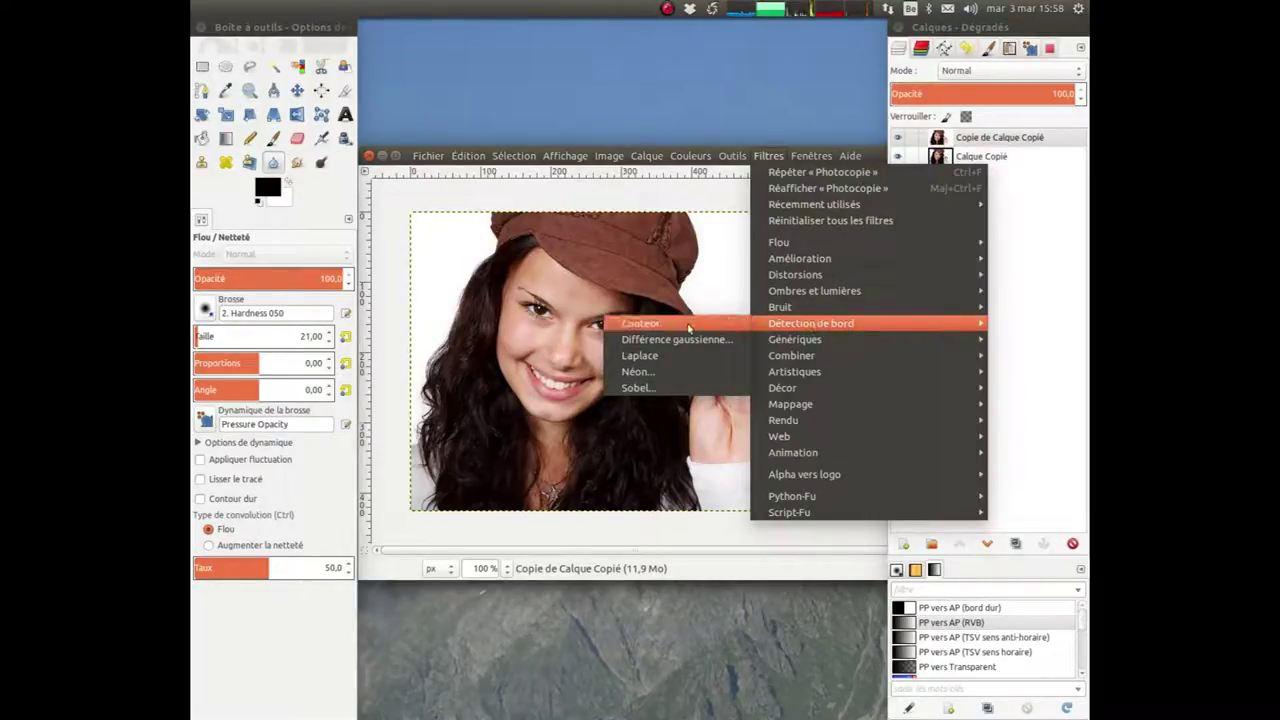
left_click(640, 324)
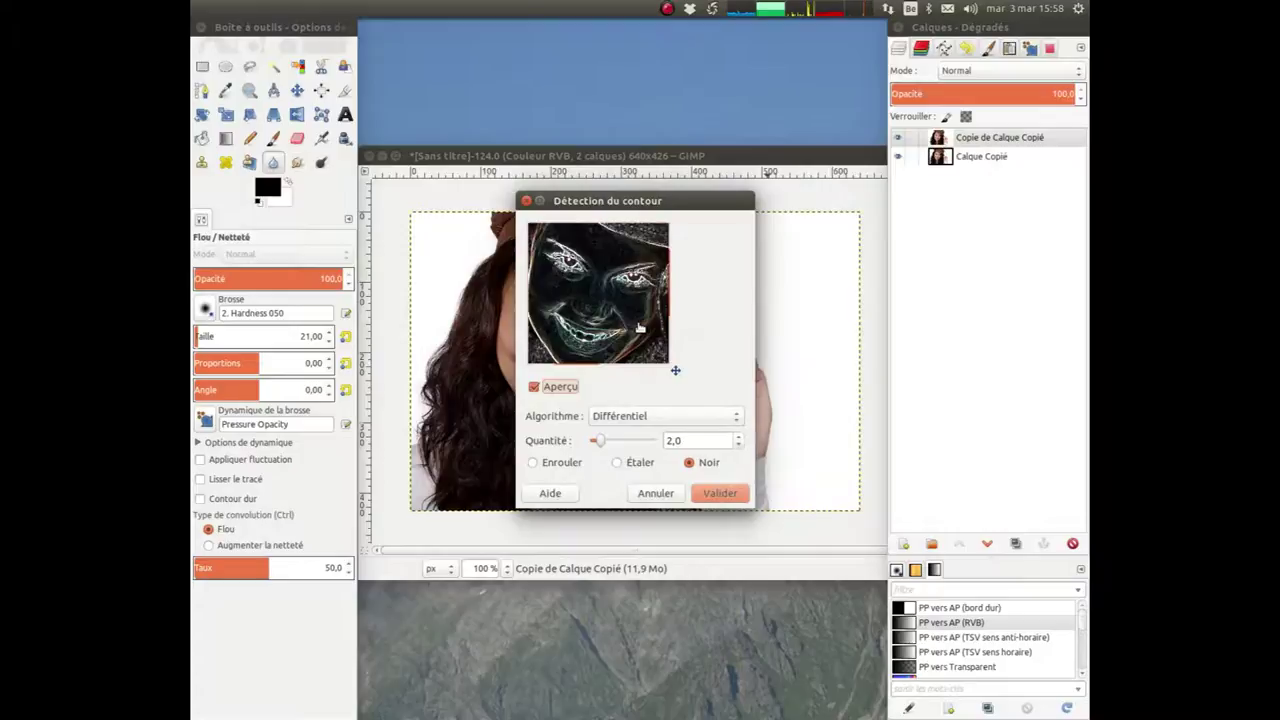
left_click_drag(712, 193, 914, 187)
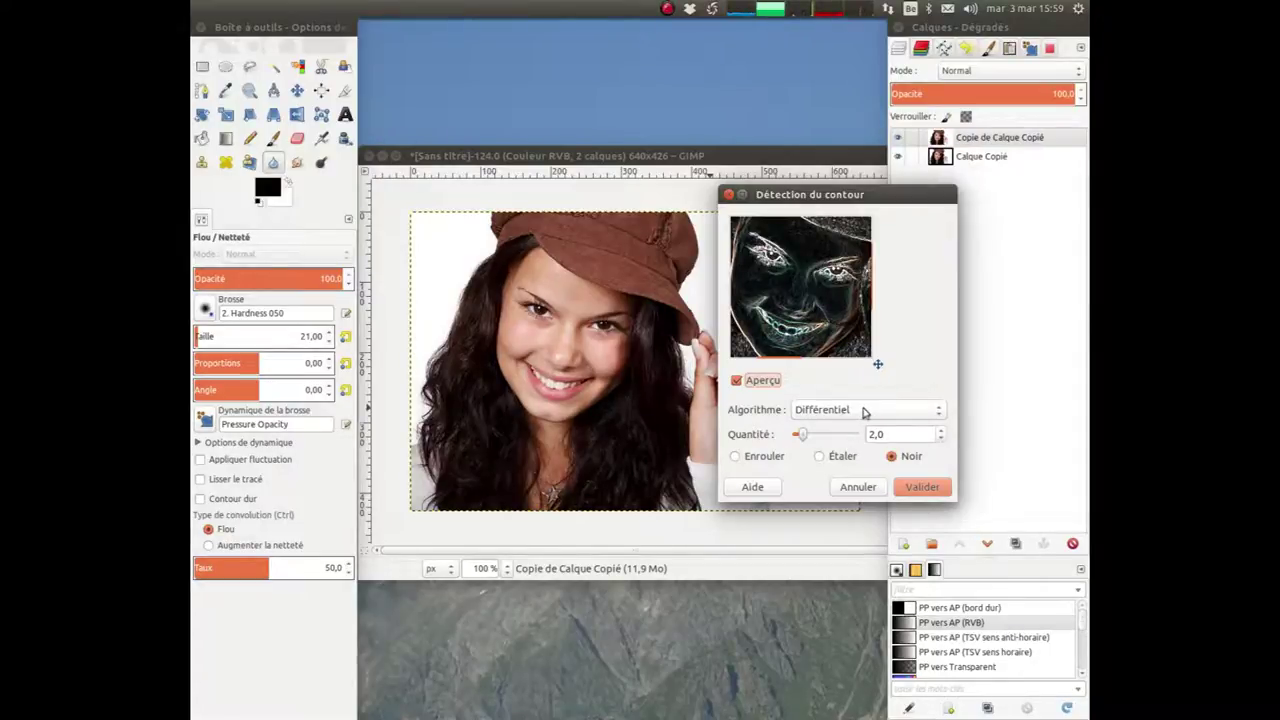
left_click(866, 413)
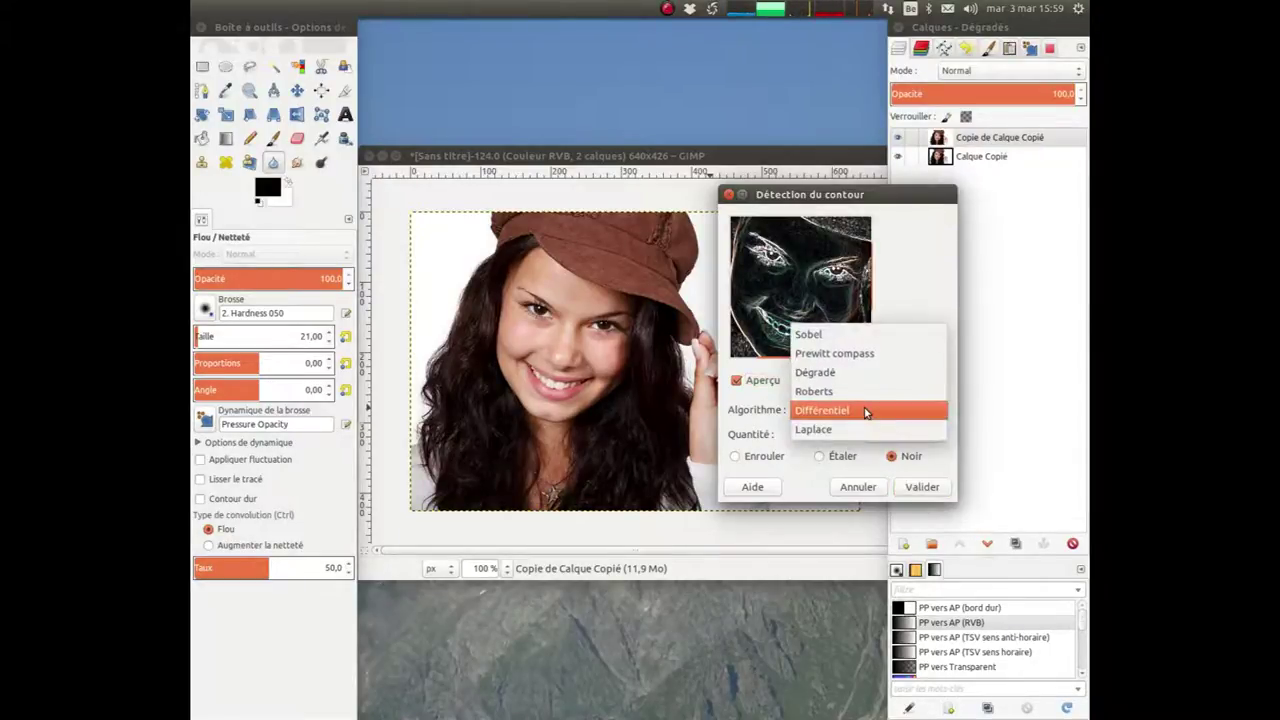
left_click(857, 355)
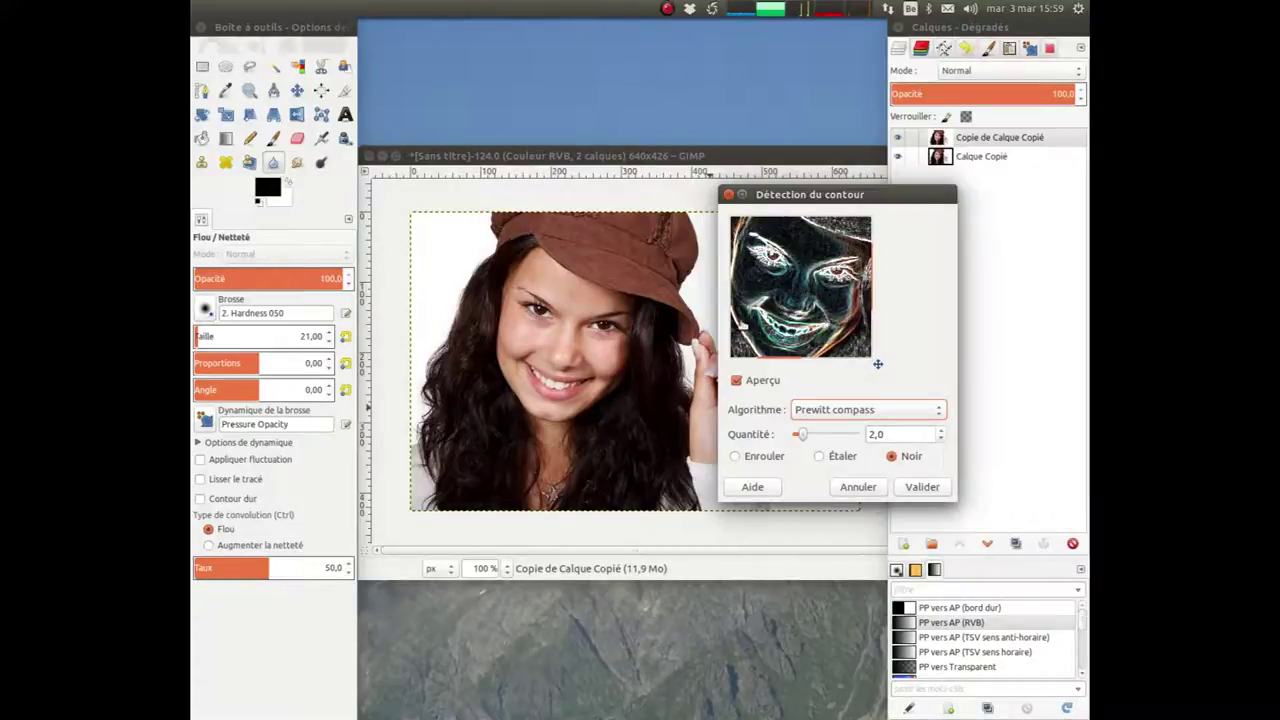
left_click(852, 414)
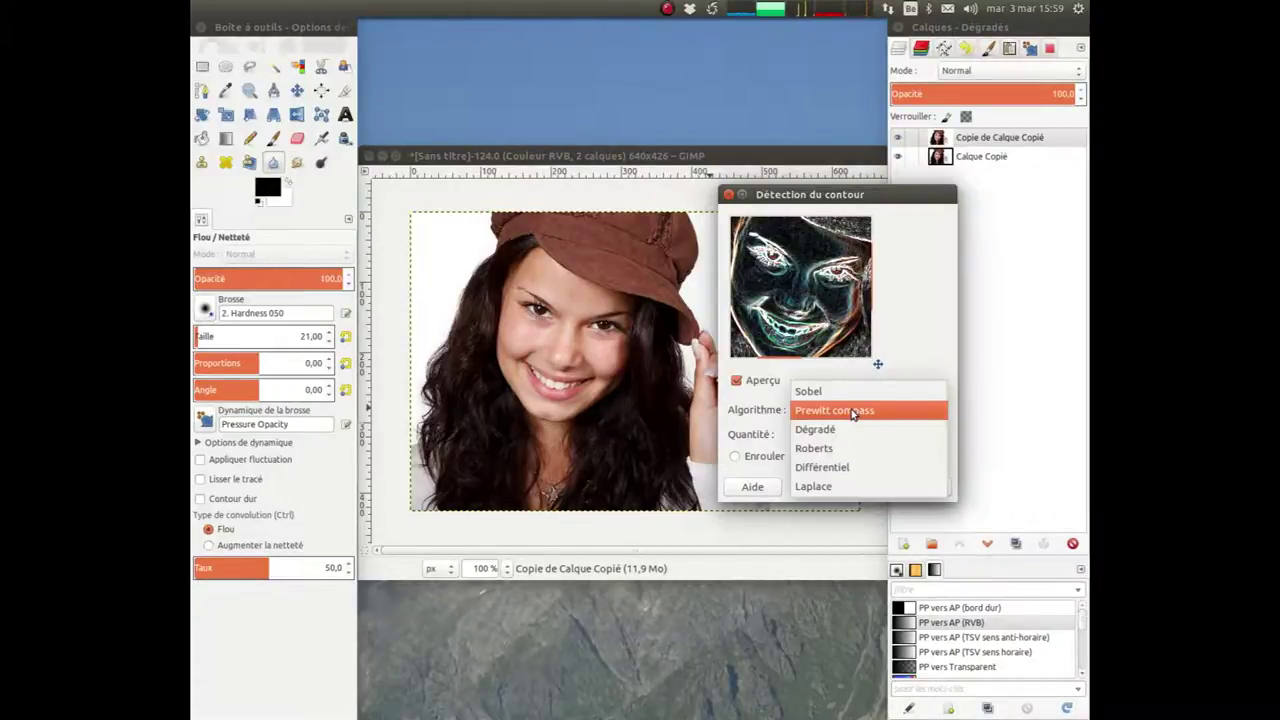
left_click(848, 429)
left_click(848, 412)
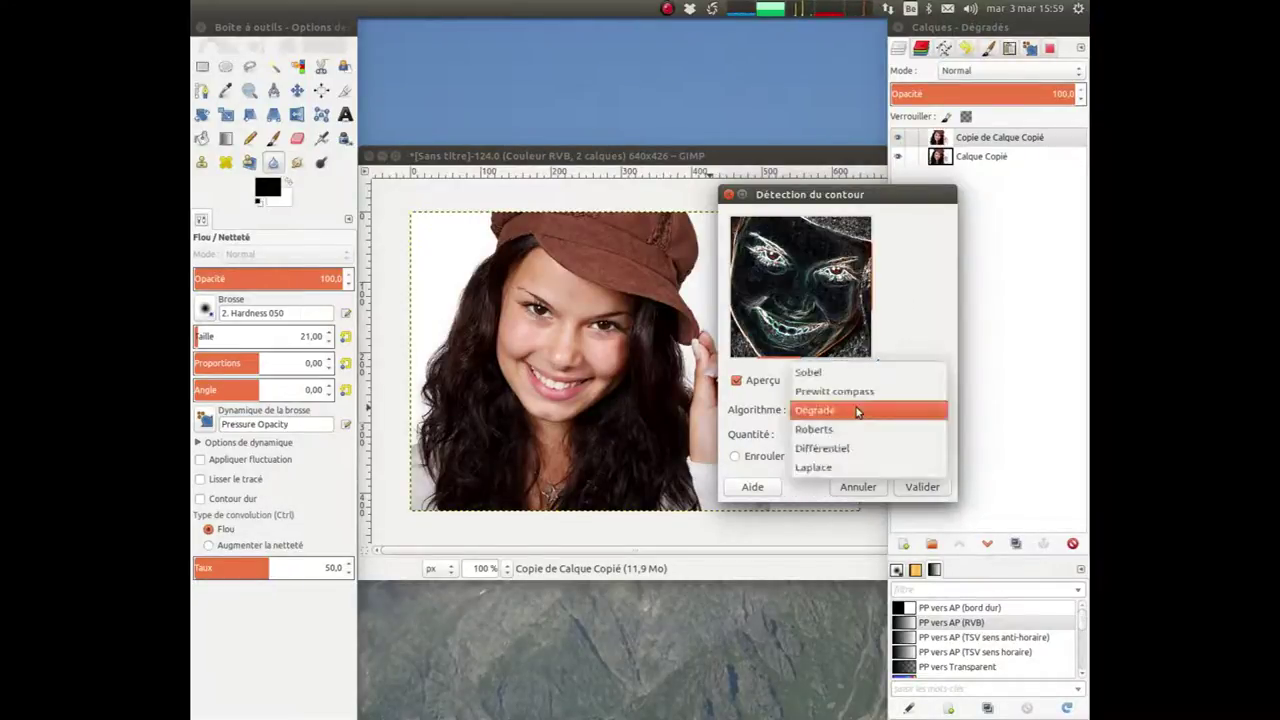
left_click(835, 449)
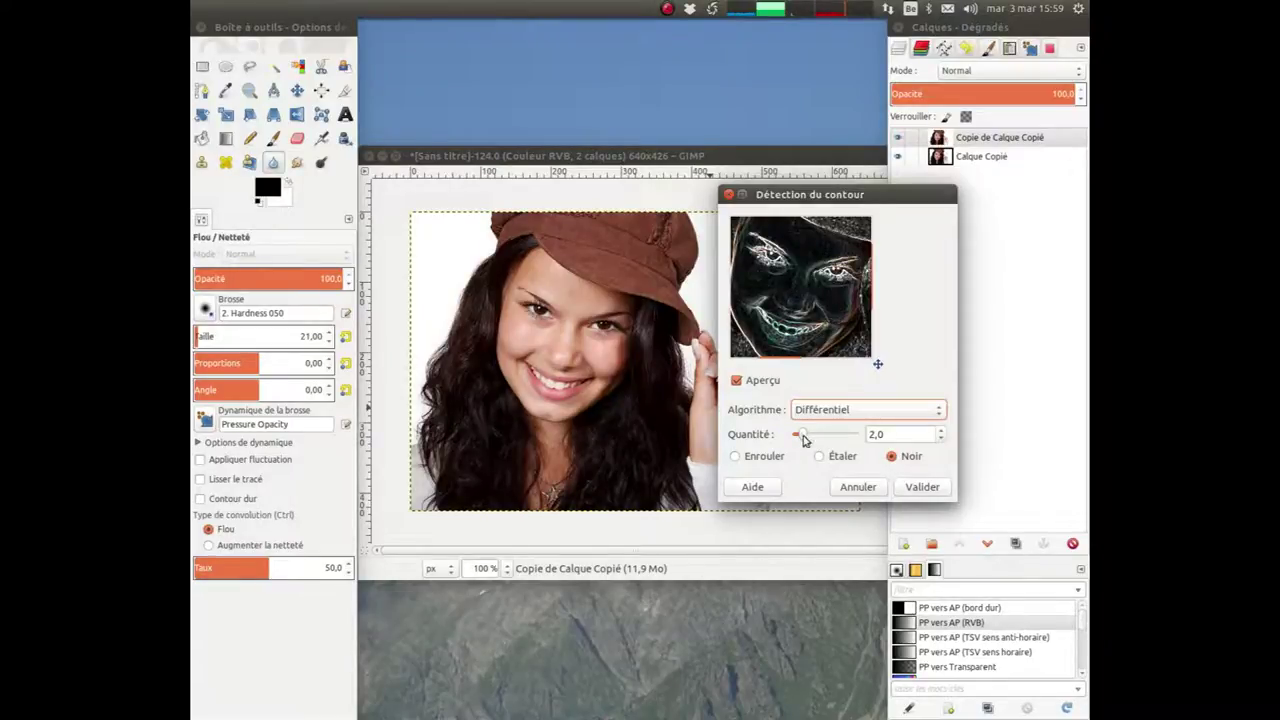
left_click_drag(803, 440, 870, 437)
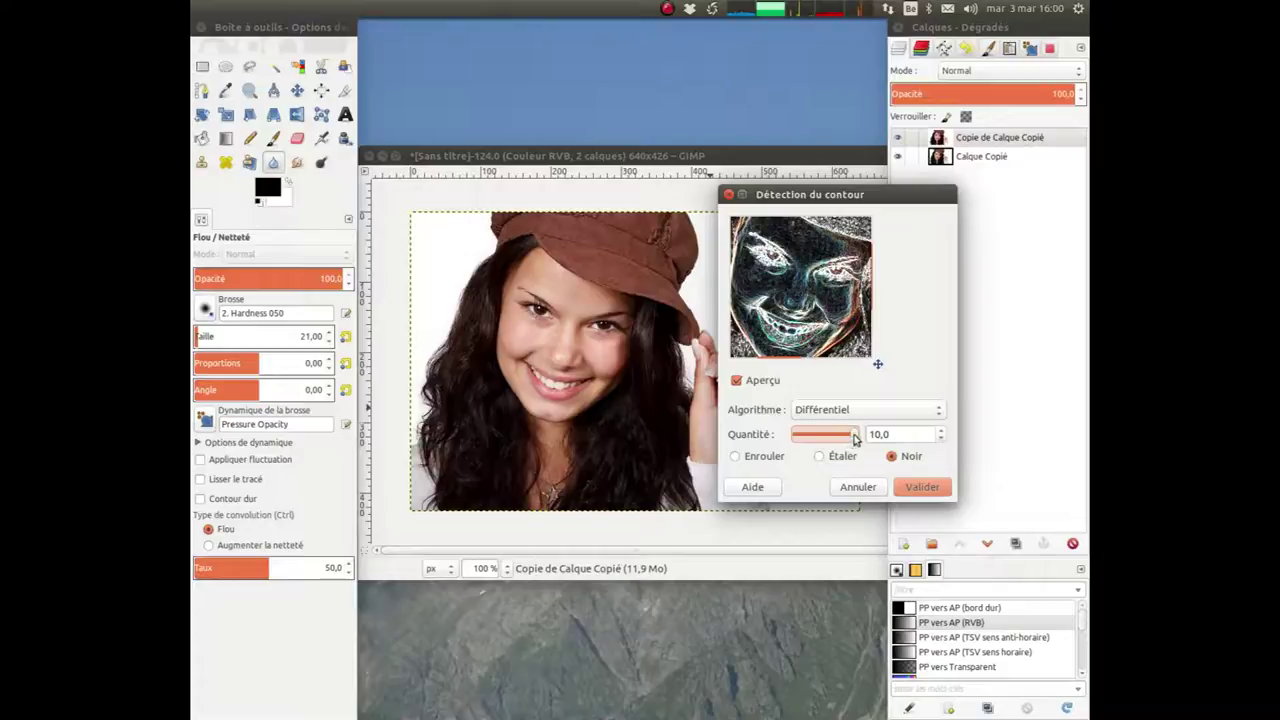
left_click_drag(855, 438, 804, 437)
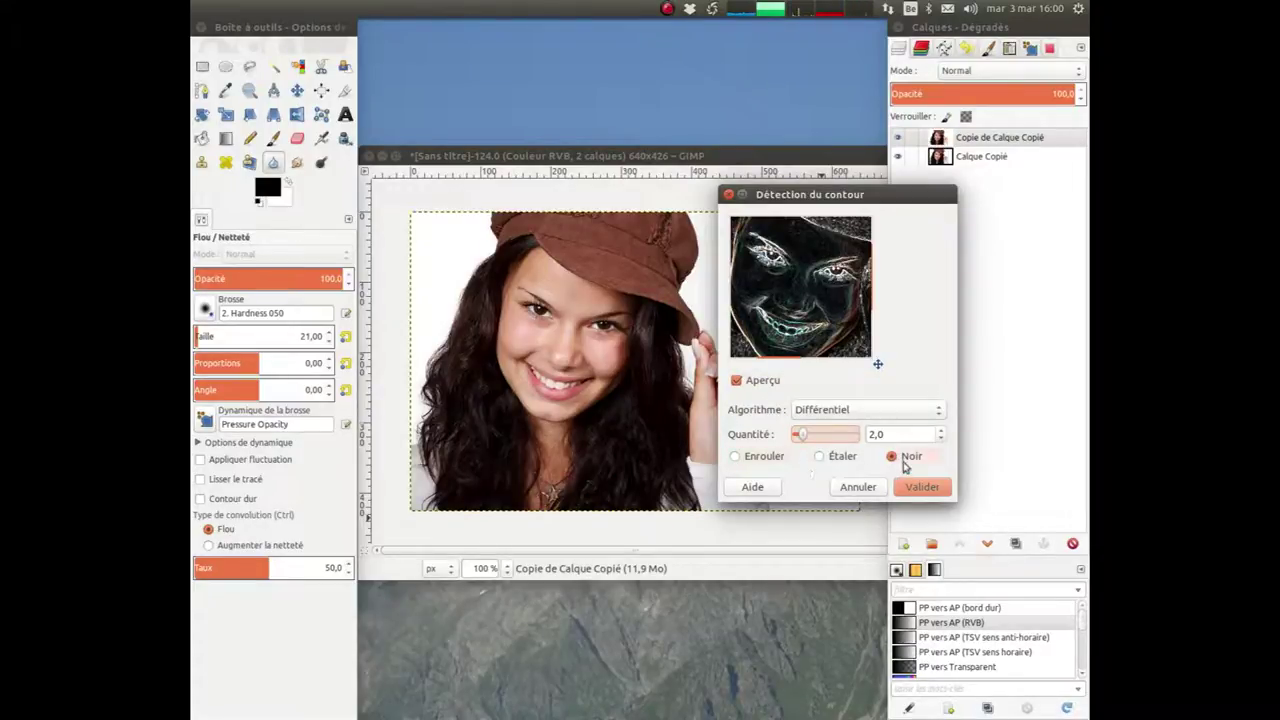
- Compare Enrouler and Étaler edge handling, settle on Noir, and apply the Différentiel edge detection
left_click(752, 456)
left_click(842, 458)
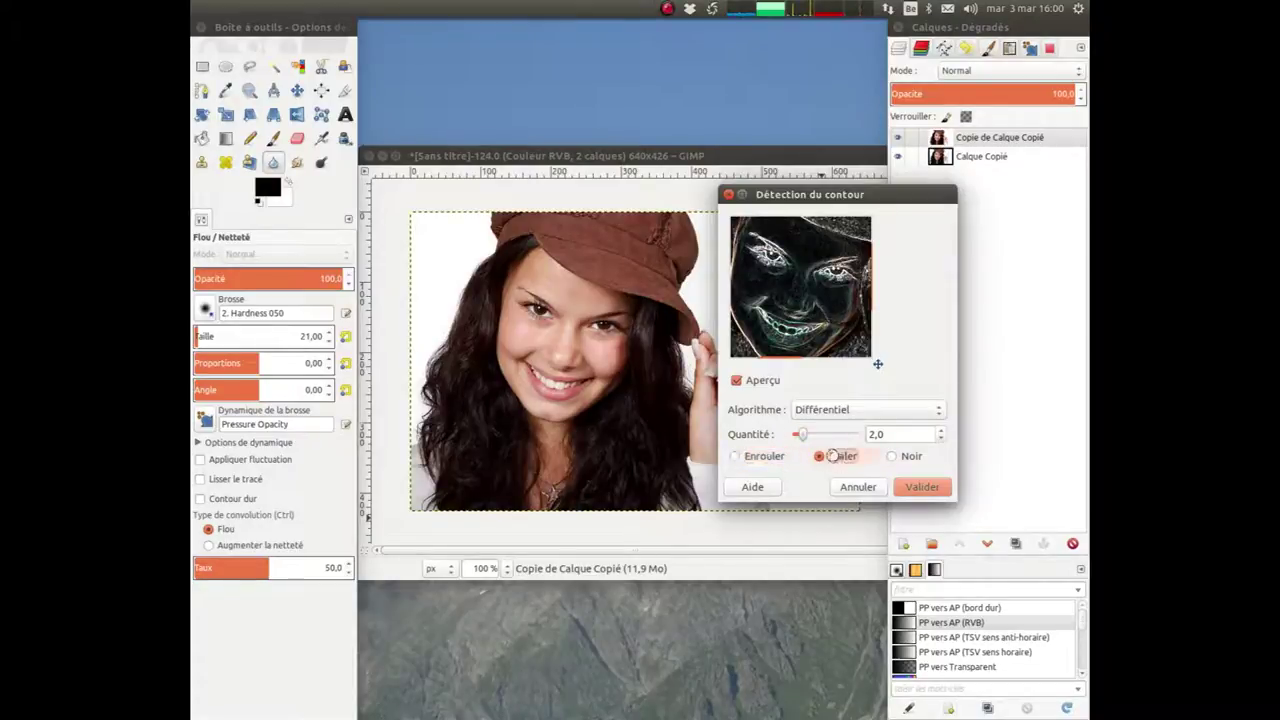
left_click(910, 458)
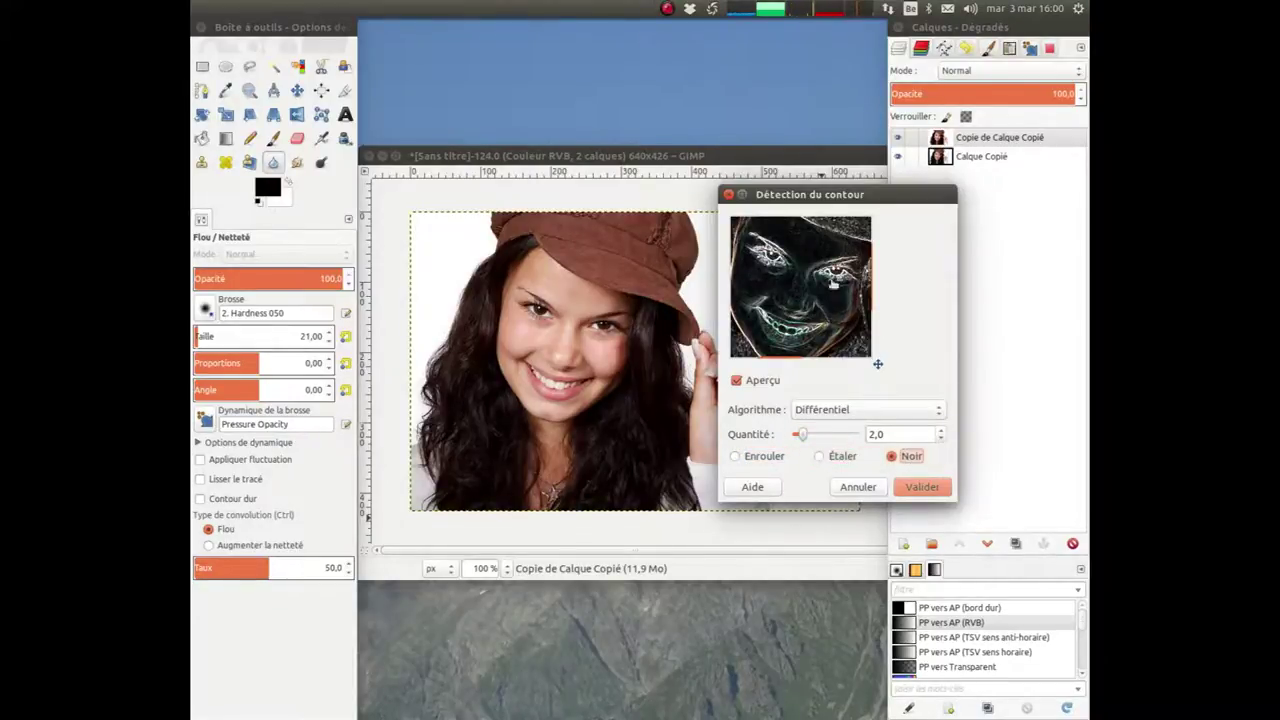
left_click(921, 488)
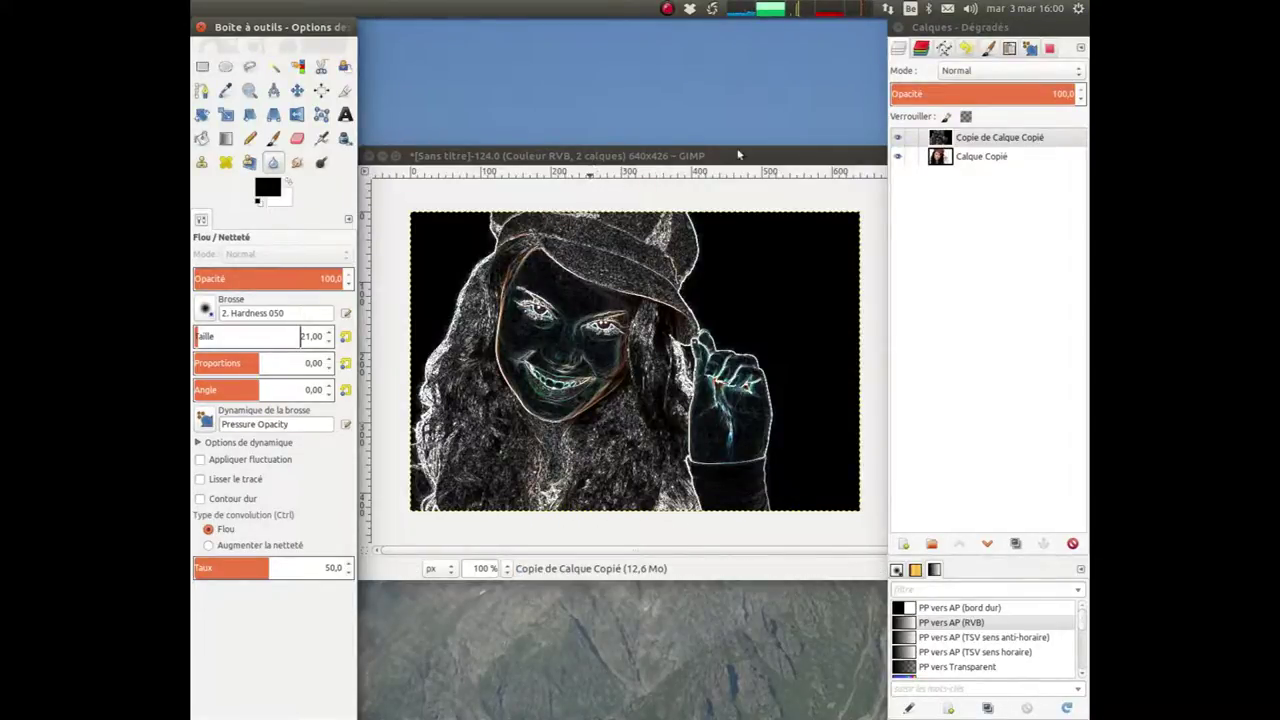
left_click(770, 160)
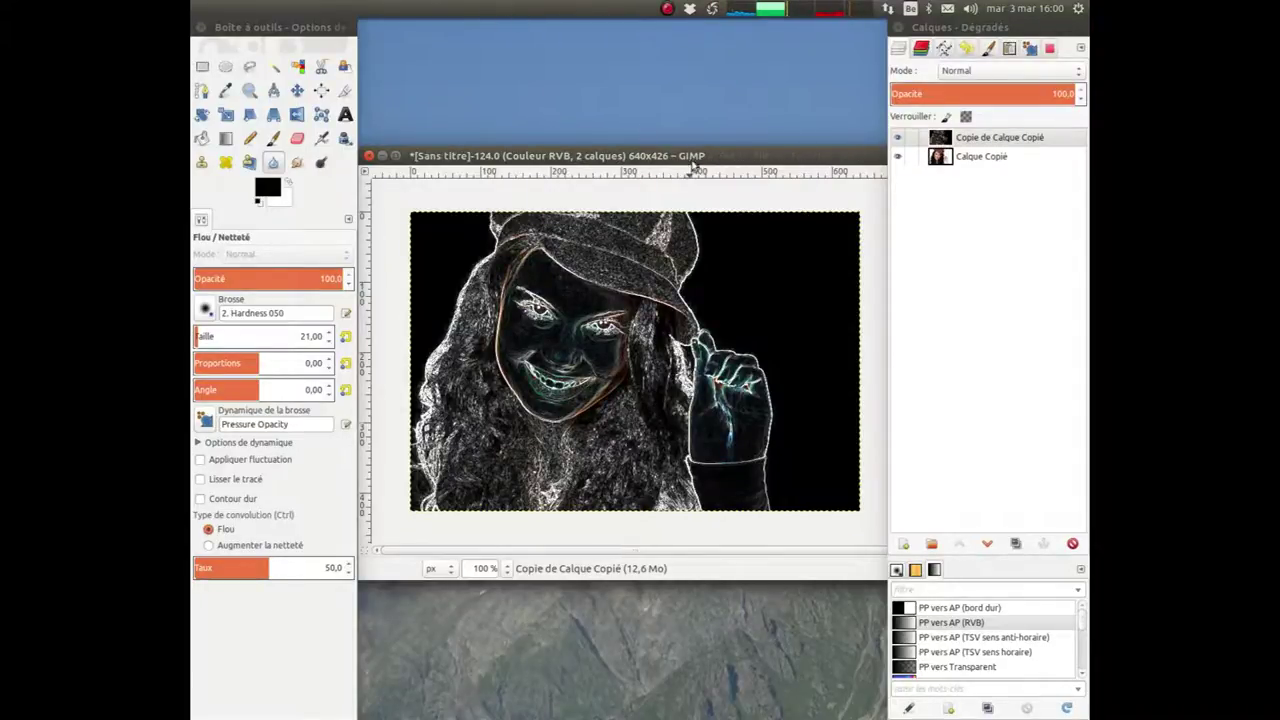
- Invert the edge layer's colours with Couleurs > Inverser and reselect Copie de Calque Copié
left_click(691, 157)
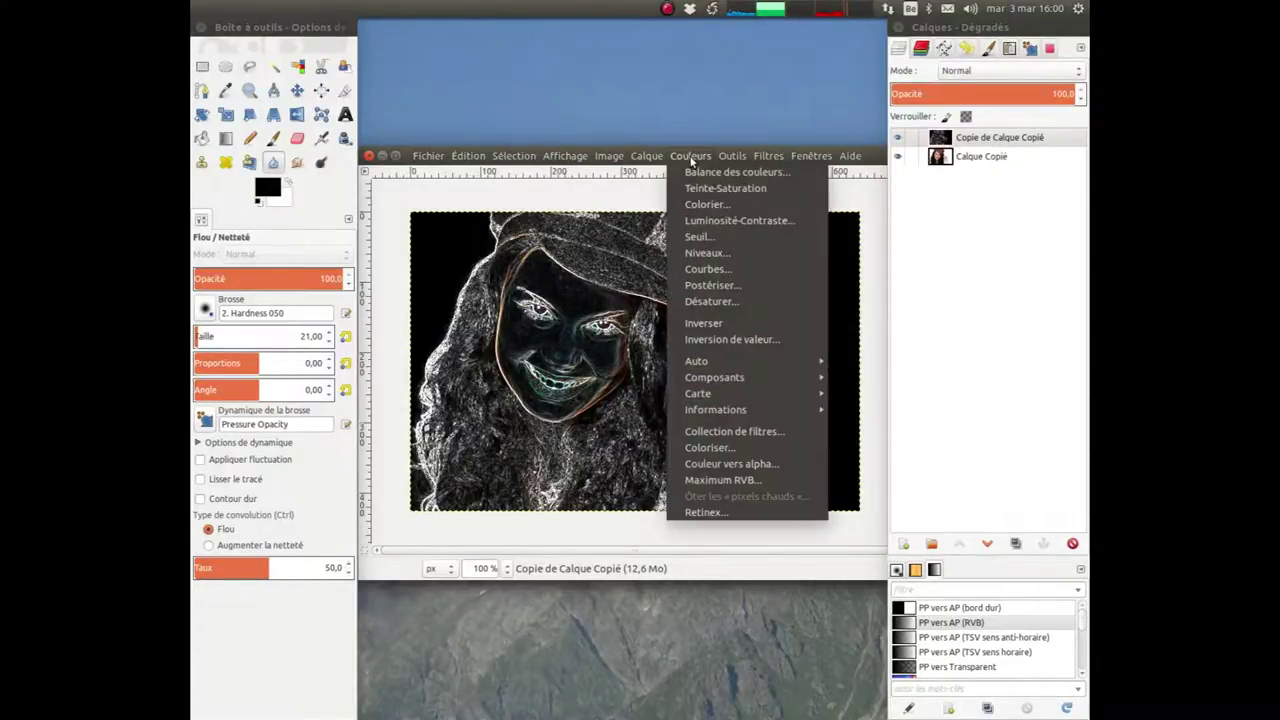
left_click(715, 326)
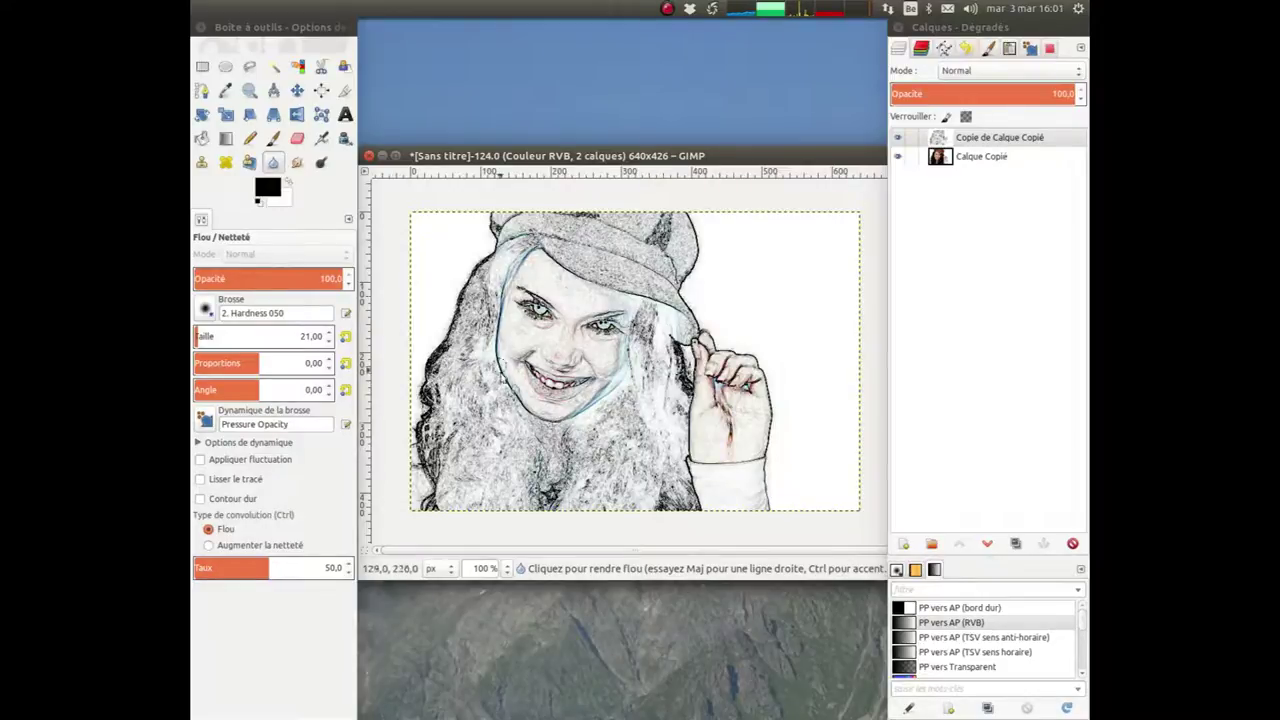
left_click(995, 140)
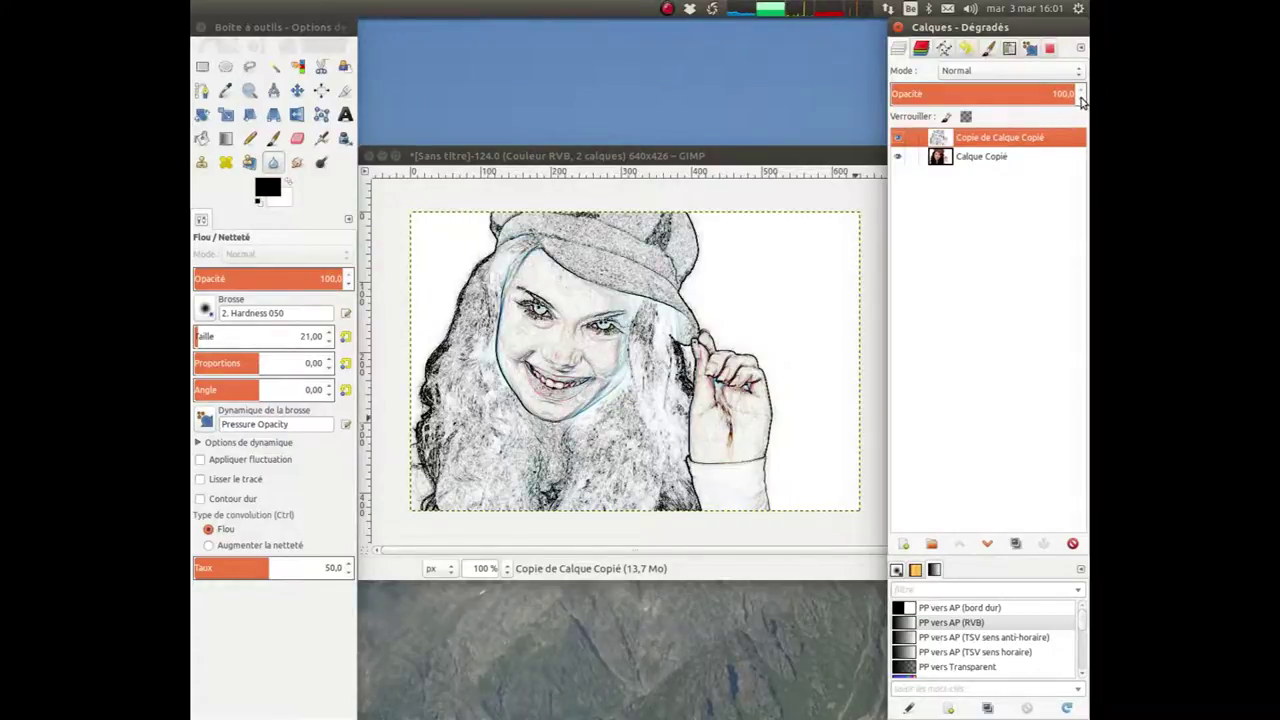
- Set the Copie de Calque Copié layer's opacity to 76,5
left_click(1080, 101)
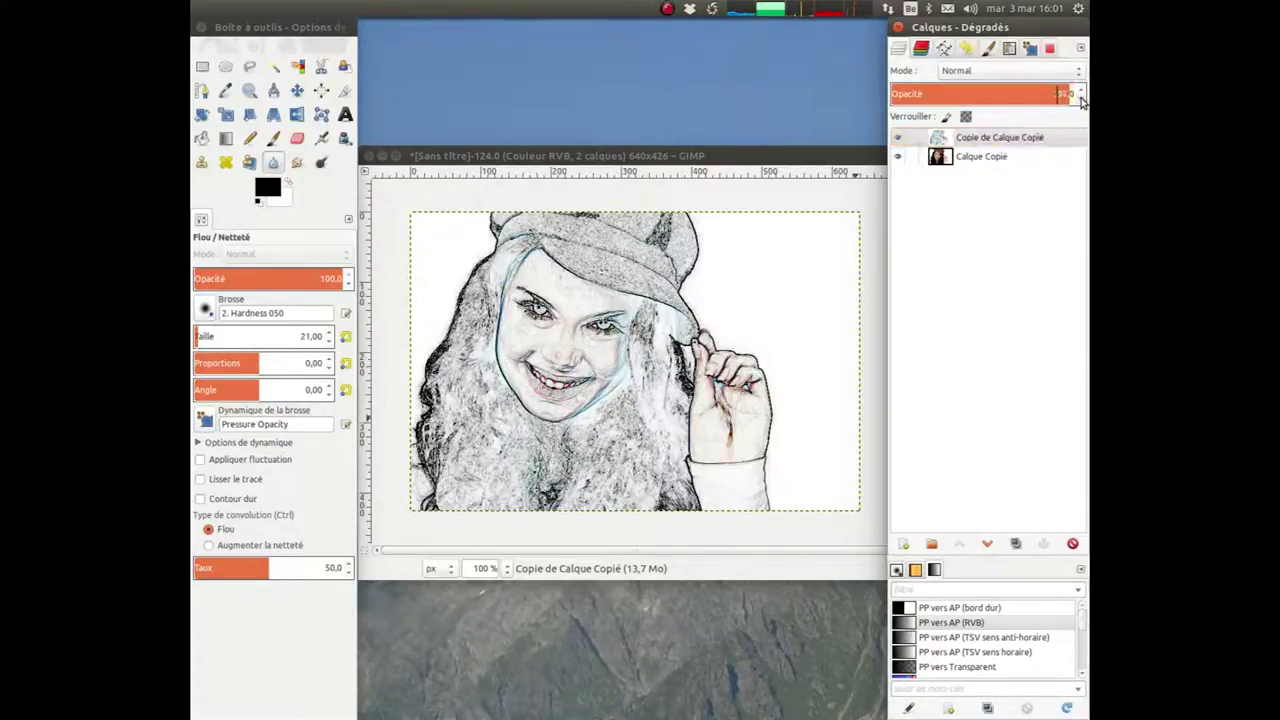
left_click(1080, 101)
left_click(1080, 101)
left_click(1080, 101)
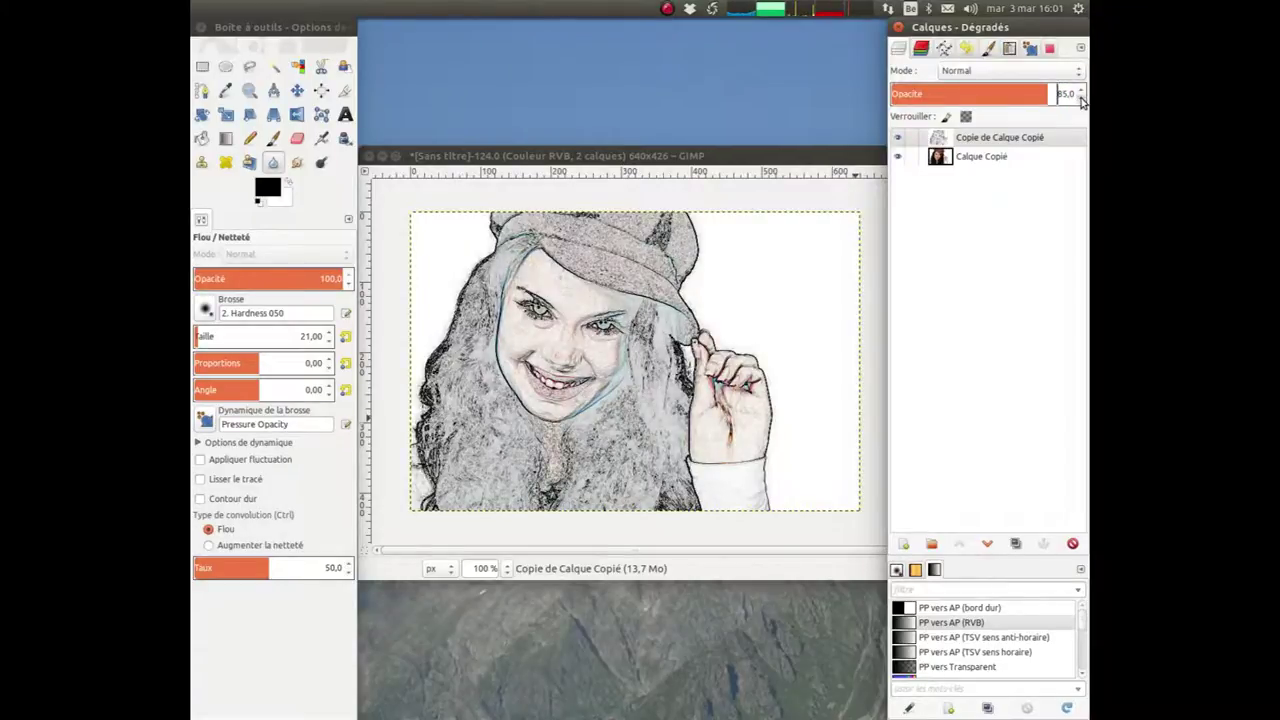
left_click_drag(1045, 96, 884, 94)
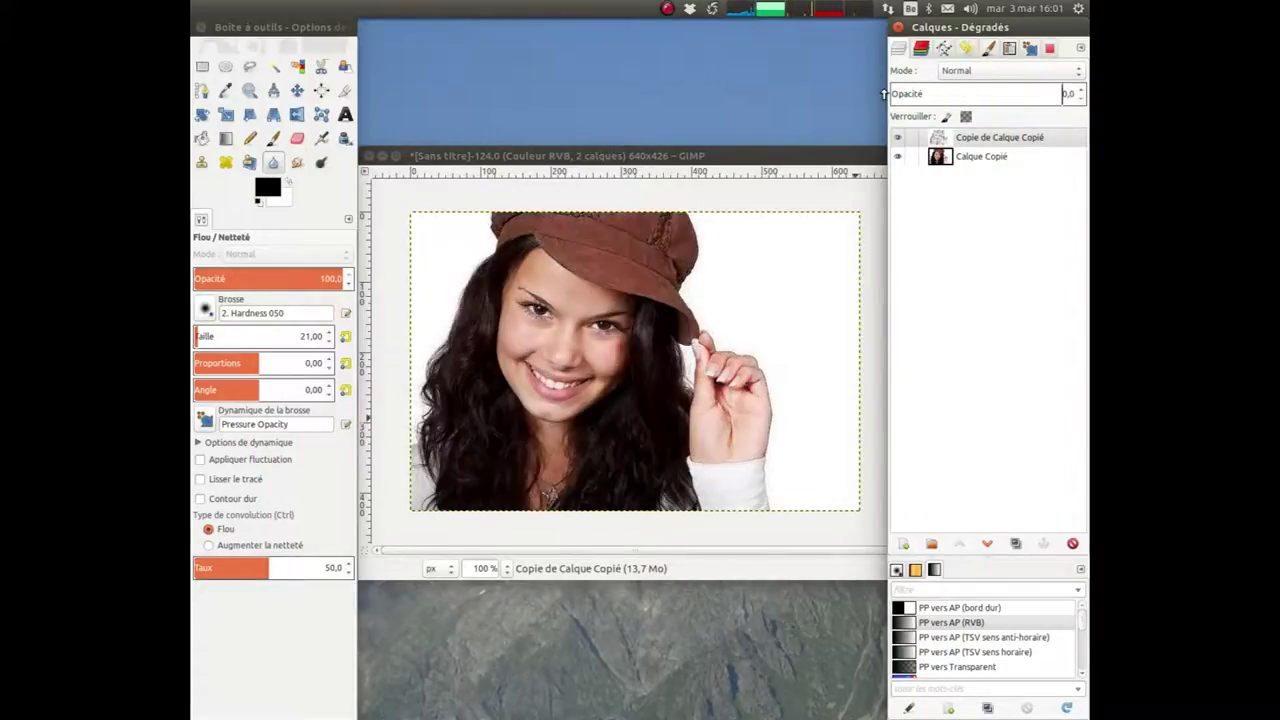
left_click_drag(884, 94, 1031, 96)
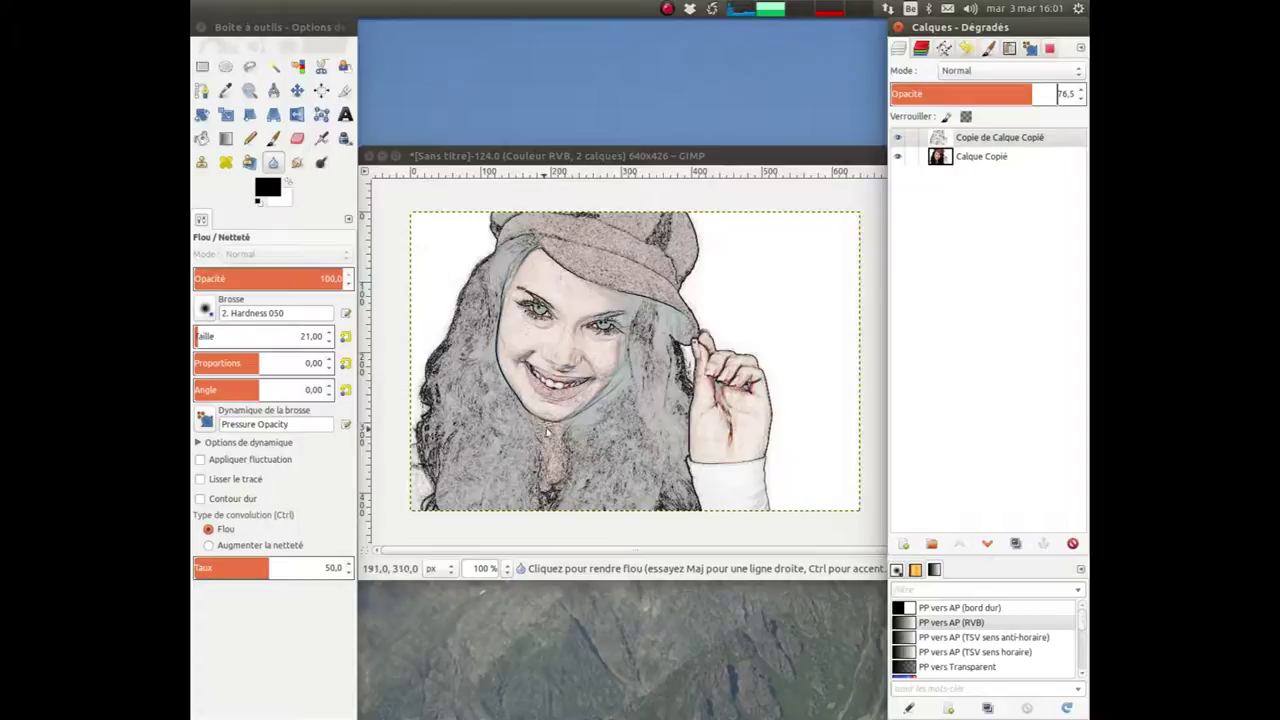
left_click(997, 141)
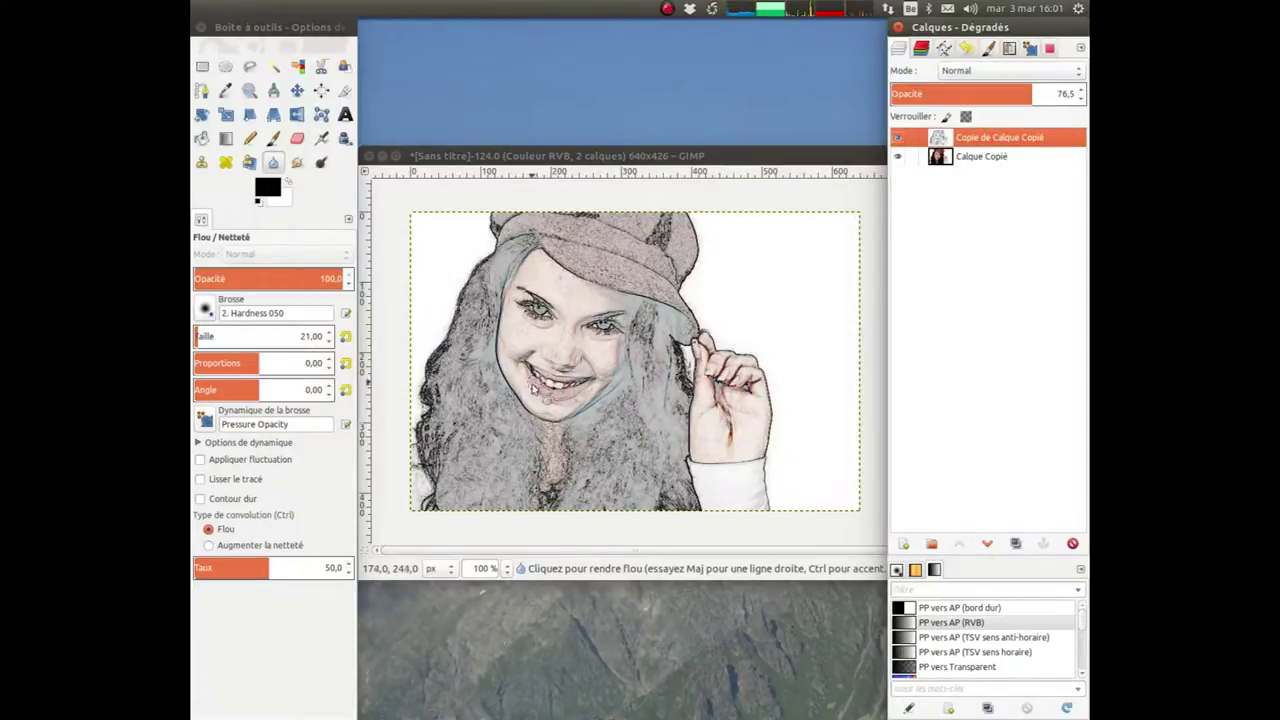
- Zoom in on the mouth and blur the teeth and lip edges on the sketch layer
scroll(548, 392, "up", 2, "ctrl")
scroll(537, 393, "up", 1, "ctrl")
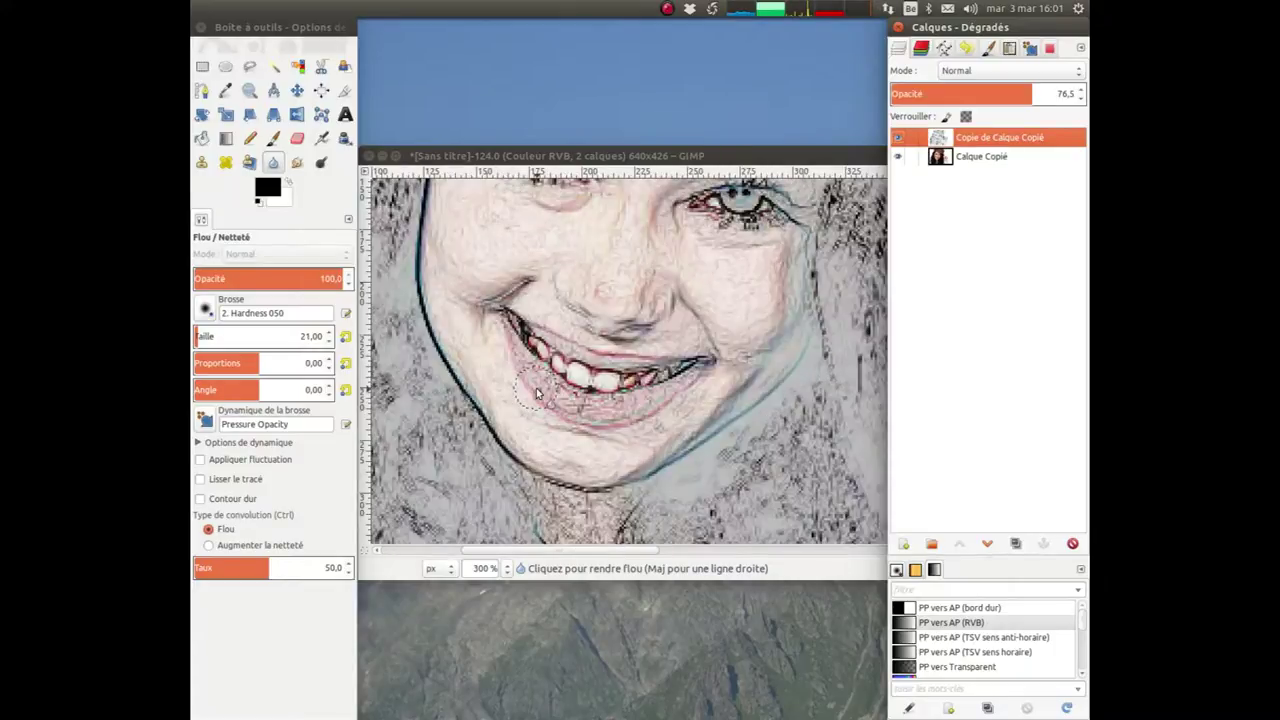
scroll(537, 393, "up", 1, "ctrl")
left_click_drag(618, 378, 525, 330)
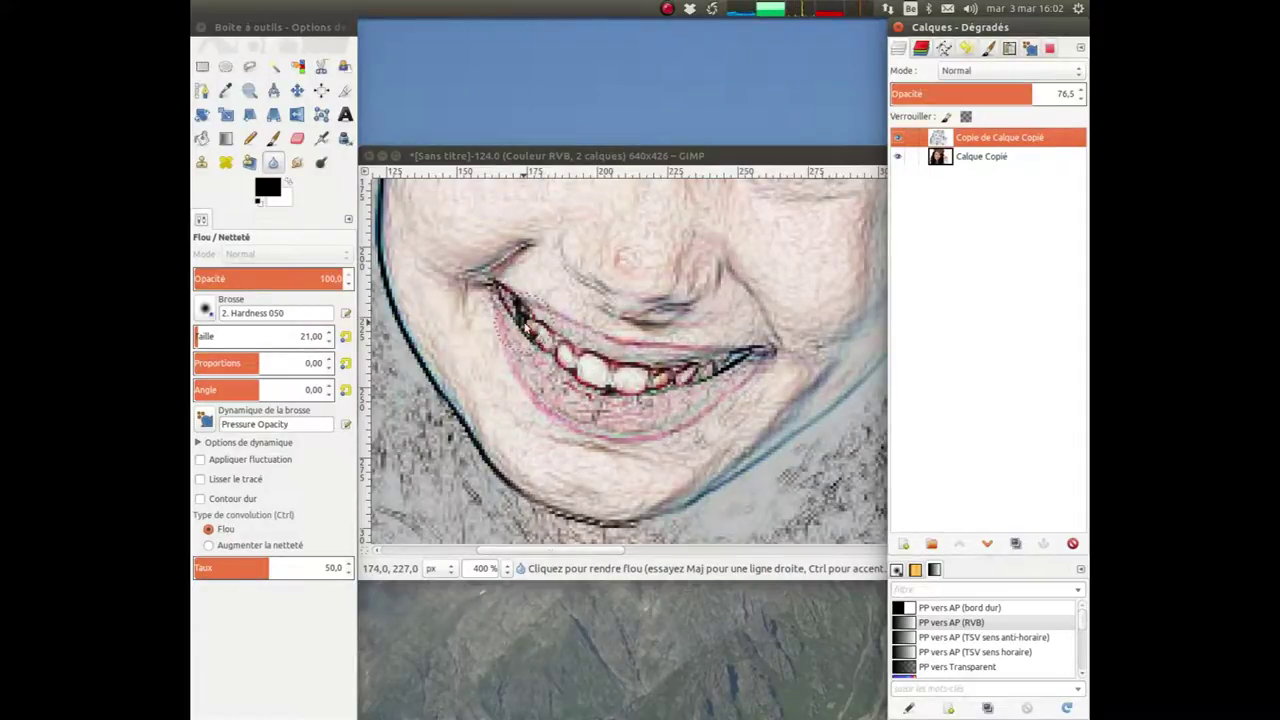
mouse_move(528, 328)
left_mouse_down()
mouse_move(595, 380)
mouse_move(560, 365)
mouse_move(634, 381)
mouse_move(600, 392)
left_mouse_up()
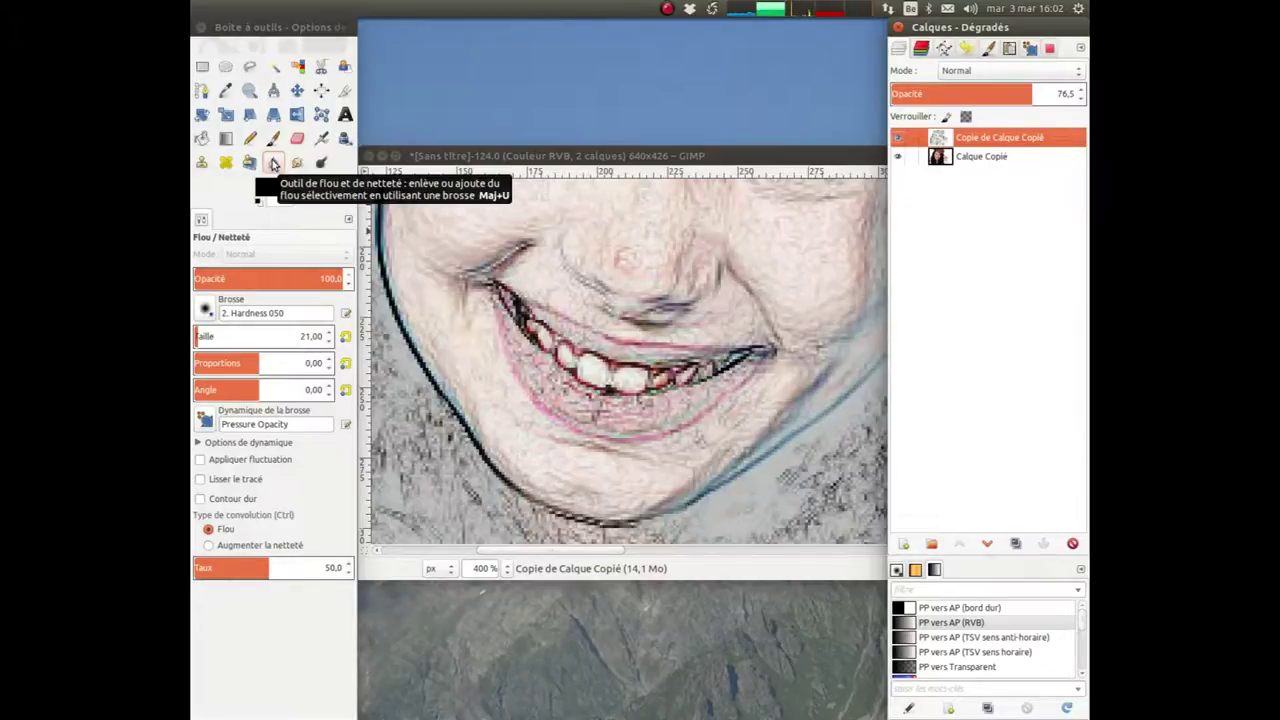
- Switch to the 2. Hardness 025 brush at size 14 and blur the teeth again
left_click(273, 165)
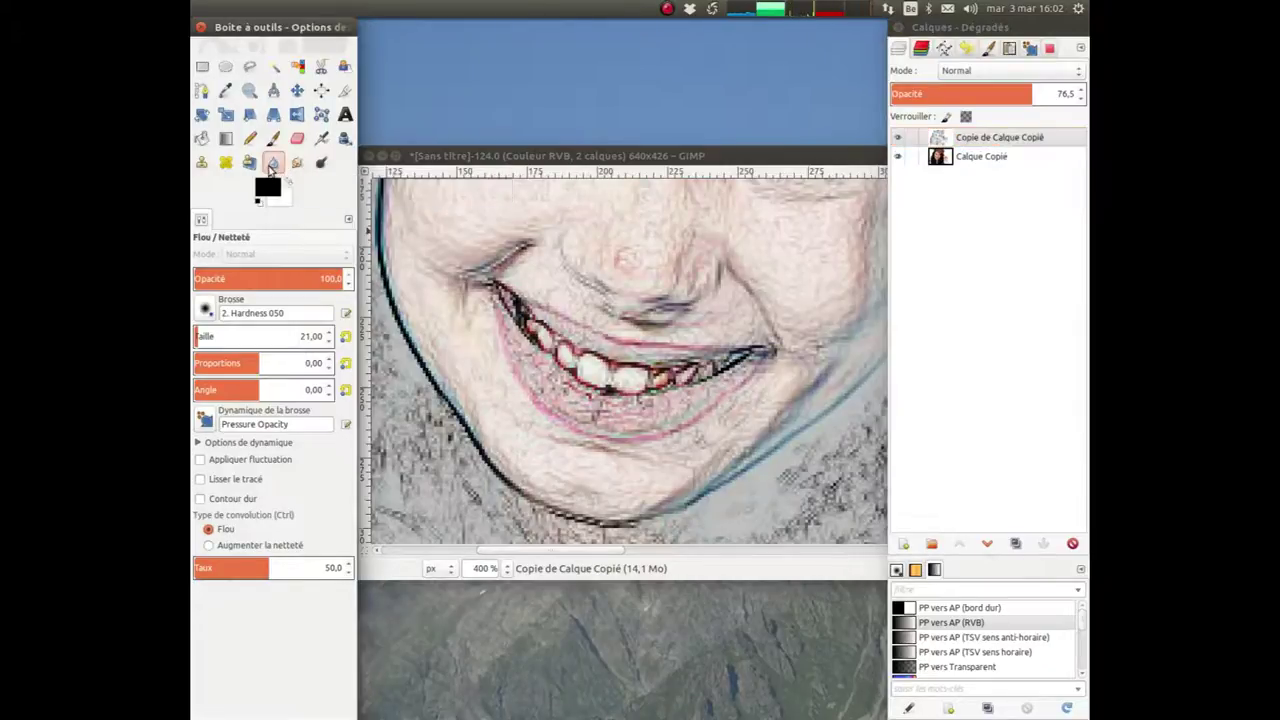
left_click(207, 310)
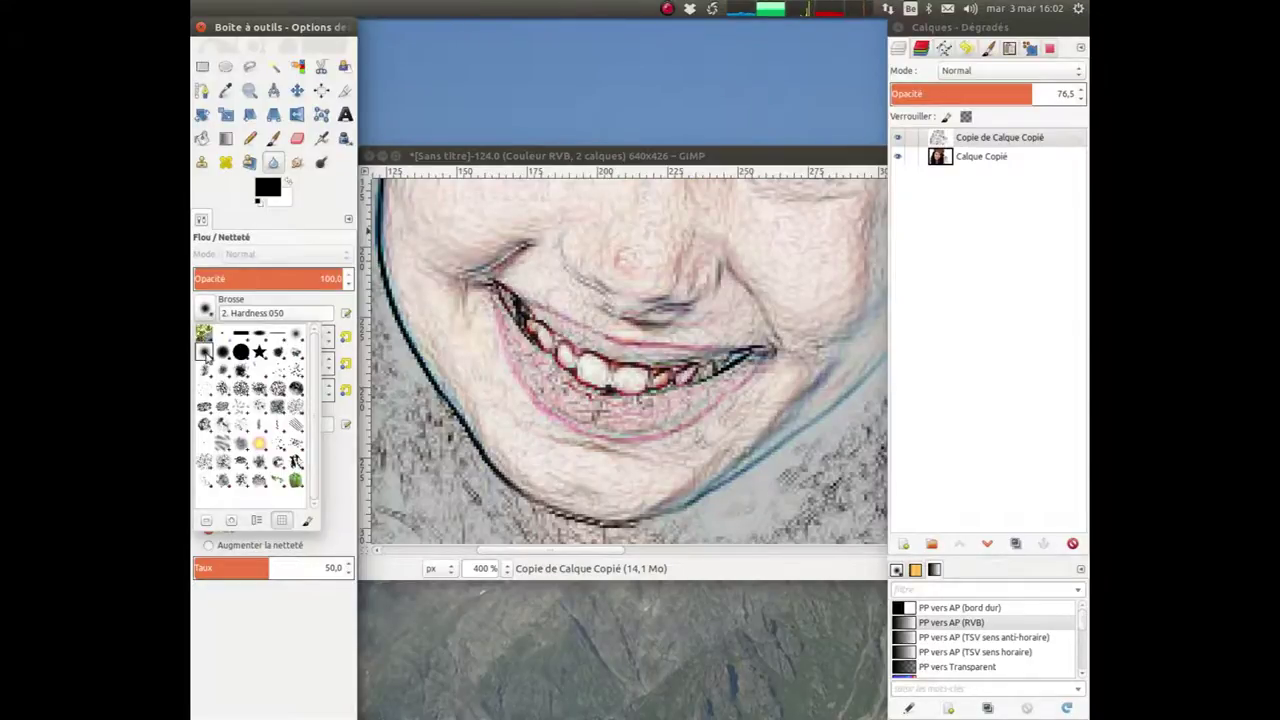
left_click(297, 339)
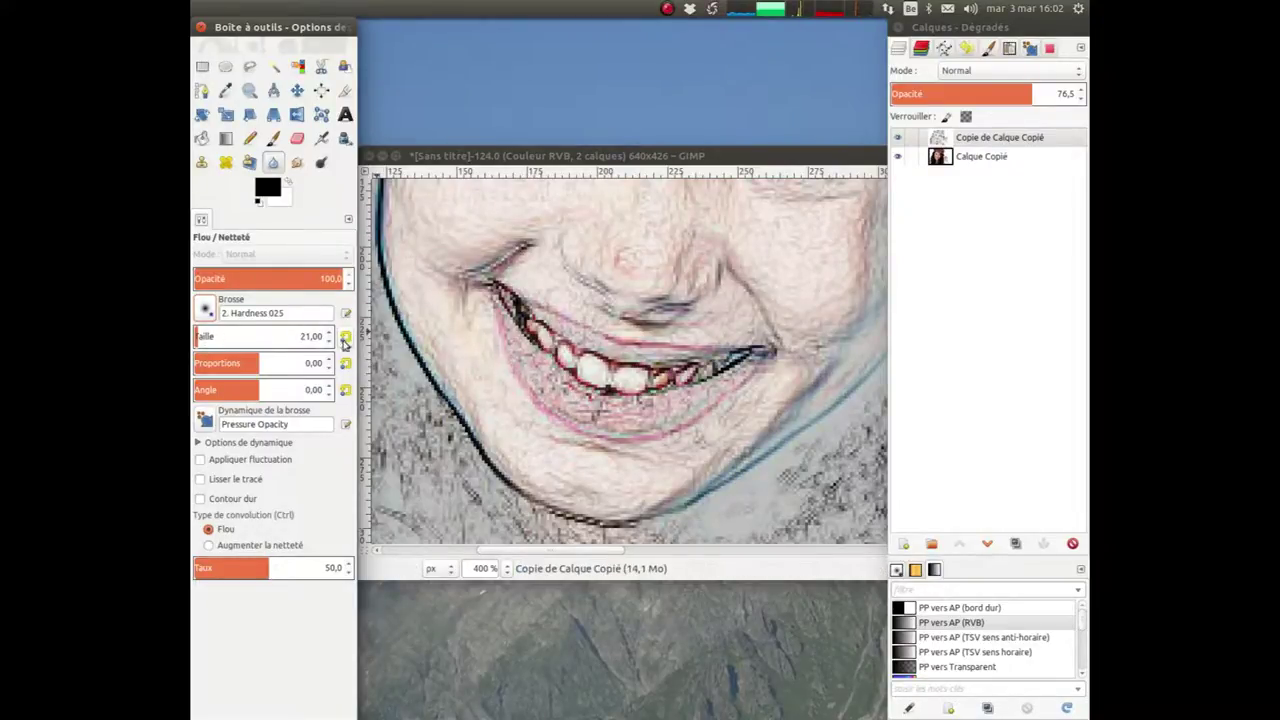
left_click(329, 341)
left_click(329, 341)
left_click(329, 341)
left_click(329, 341)
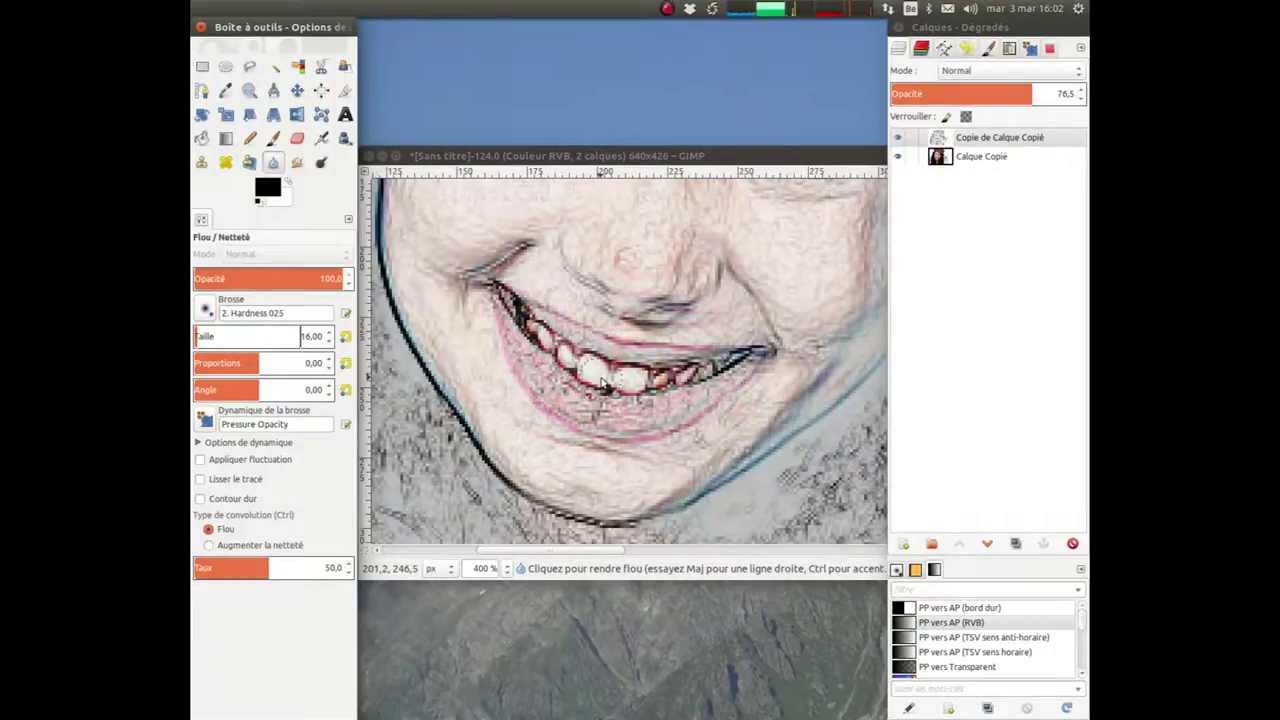
left_click(329, 341)
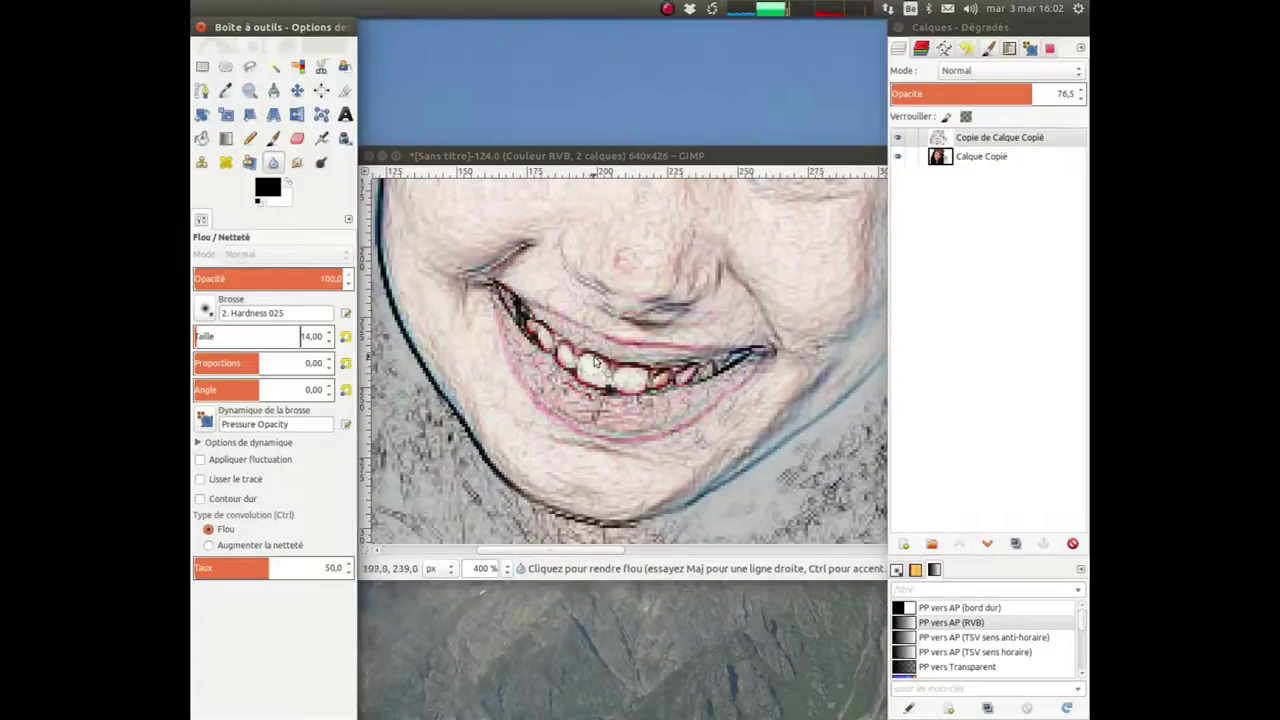
left_click(545, 350)
mouse_move(578, 370)
left_mouse_down()
mouse_move(720, 370)
mouse_move(668, 396)
mouse_move(604, 383)
left_mouse_up()
- Zoom out to 100%, hide the Copie de Calque Copié layer, and select Calque Copié
scroll(604, 383, "down", 1, "ctrl")
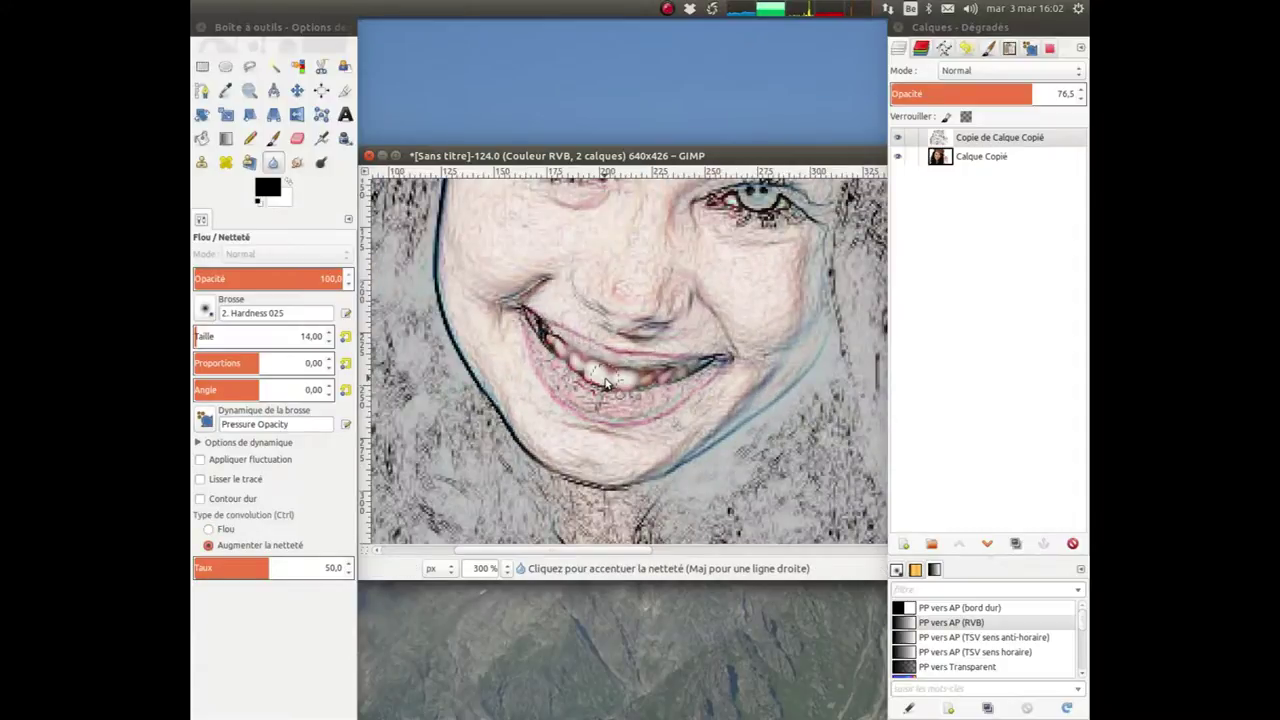
scroll(605, 385, "down", 1, "ctrl")
scroll(750, 395, "down", 1, "ctrl")
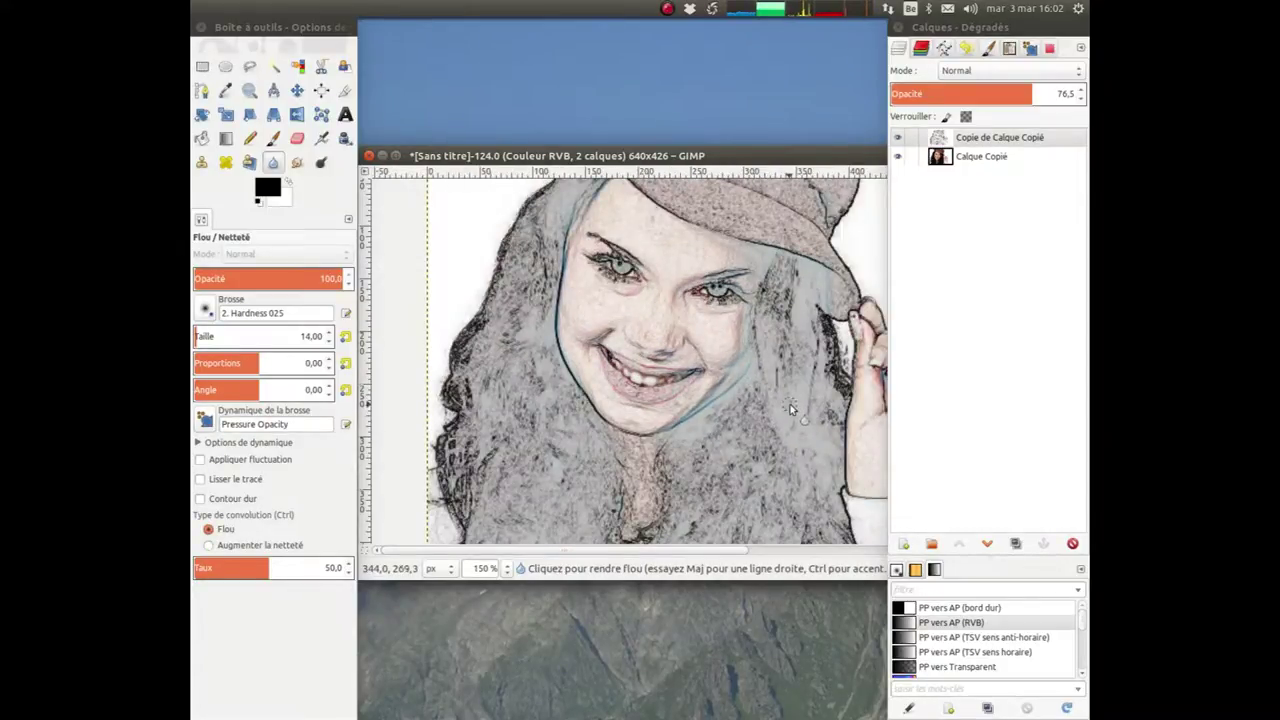
scroll(790, 408, "down", 1, "ctrl")
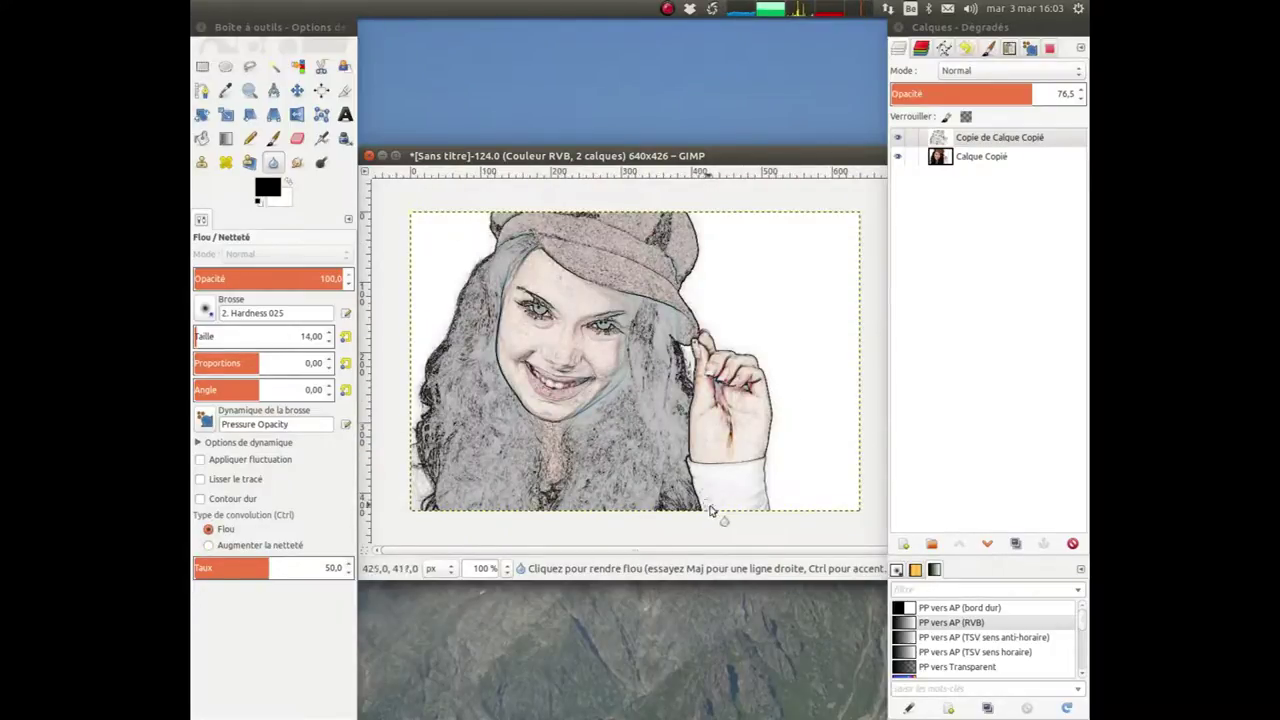
left_click(1017, 141)
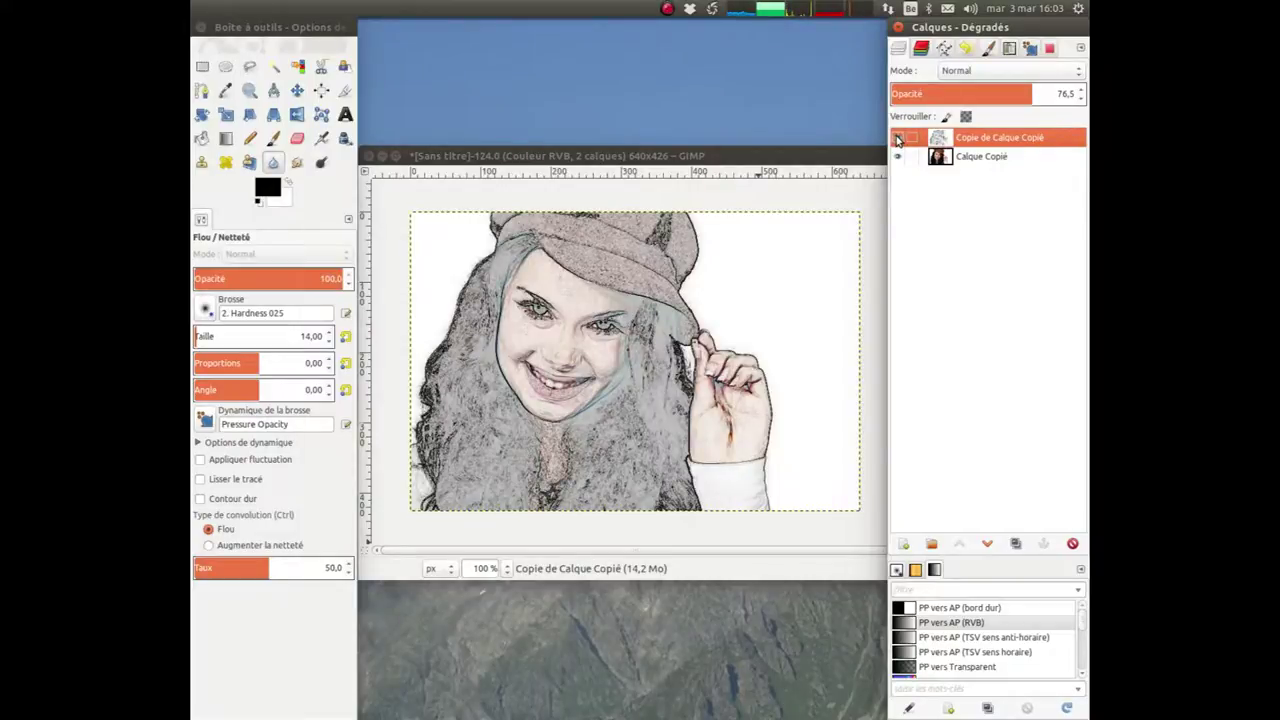
left_click(897, 139)
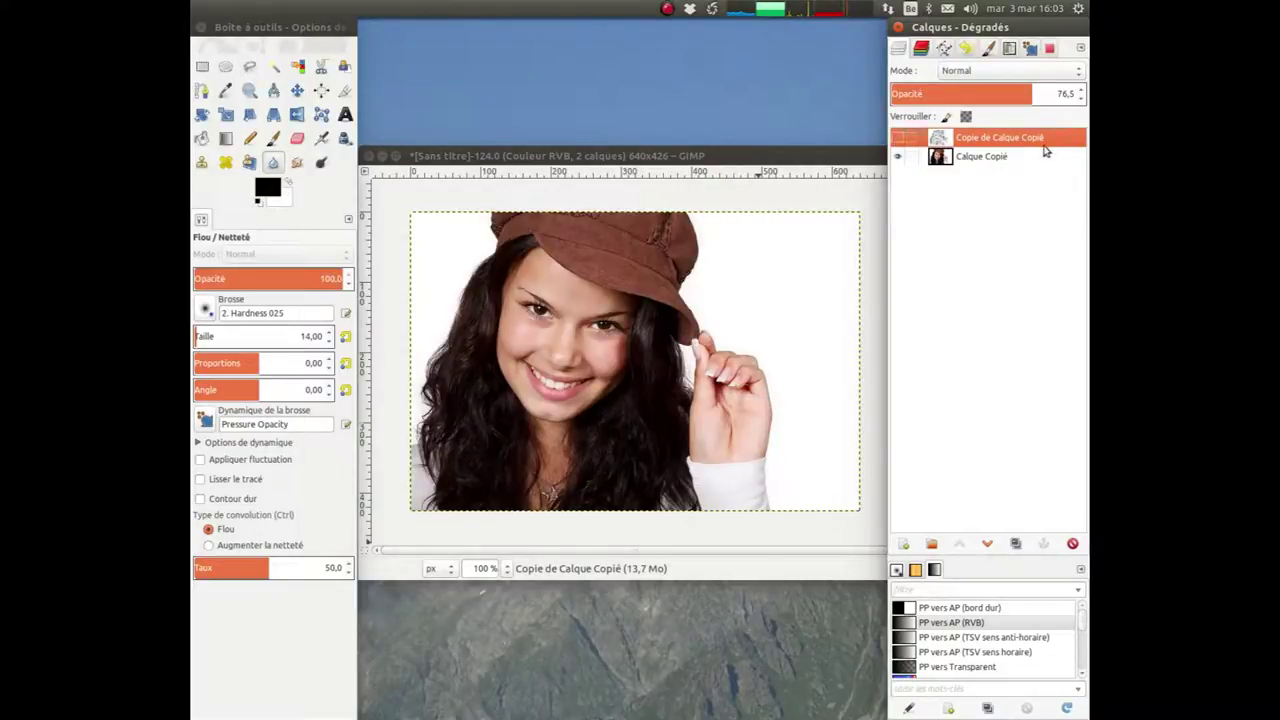
left_click(985, 160)
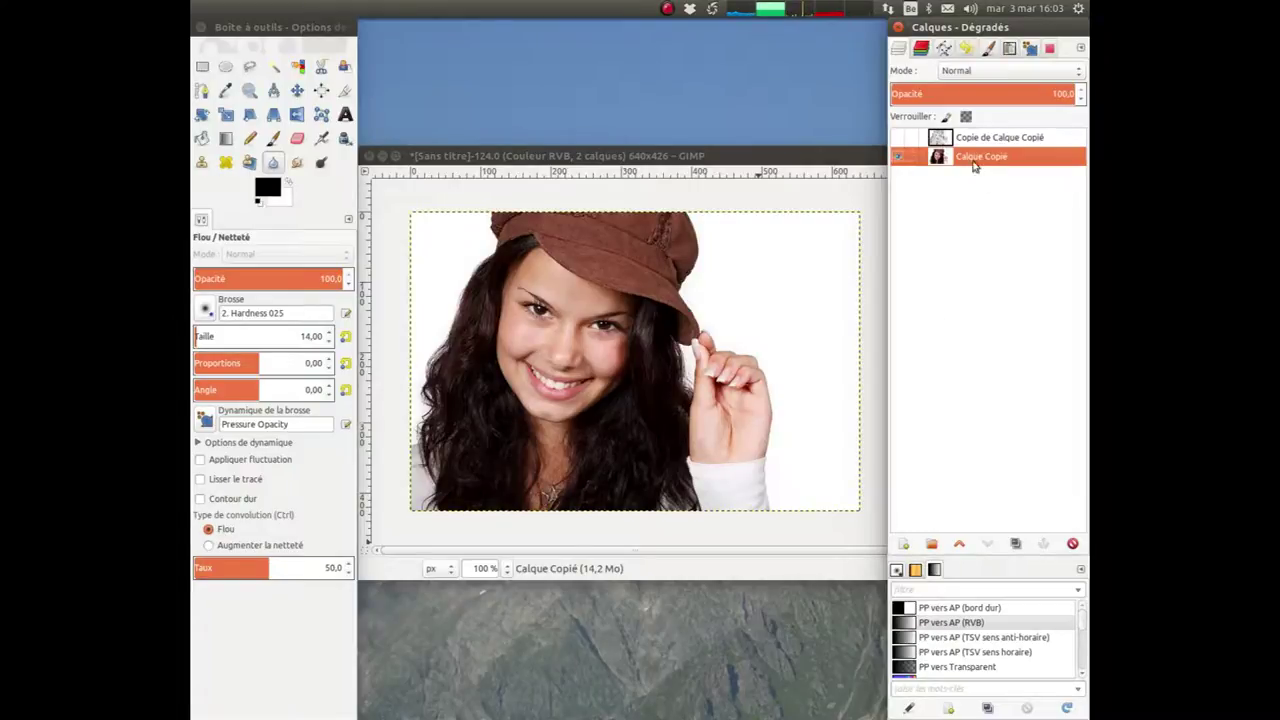
- Duplicate Calque Copié into Copie de Calque Copié #1 and make that copy active
left_click(1015, 543)
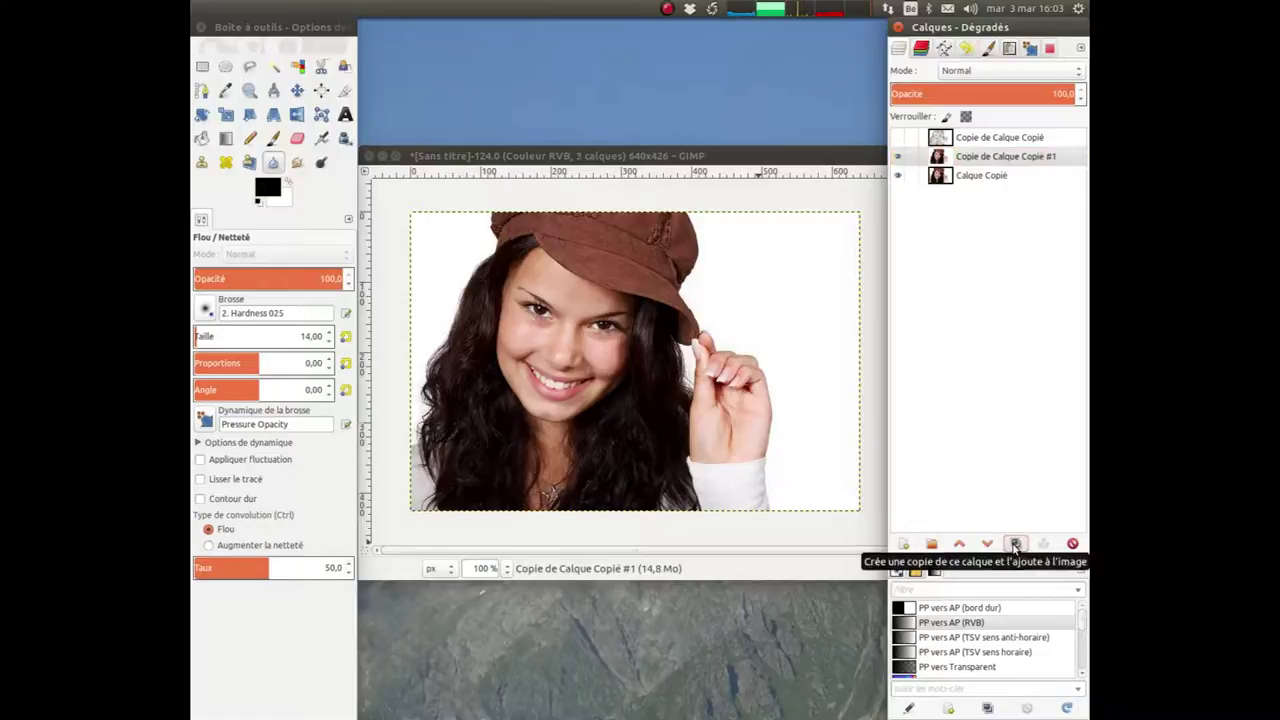
left_click(1003, 158)
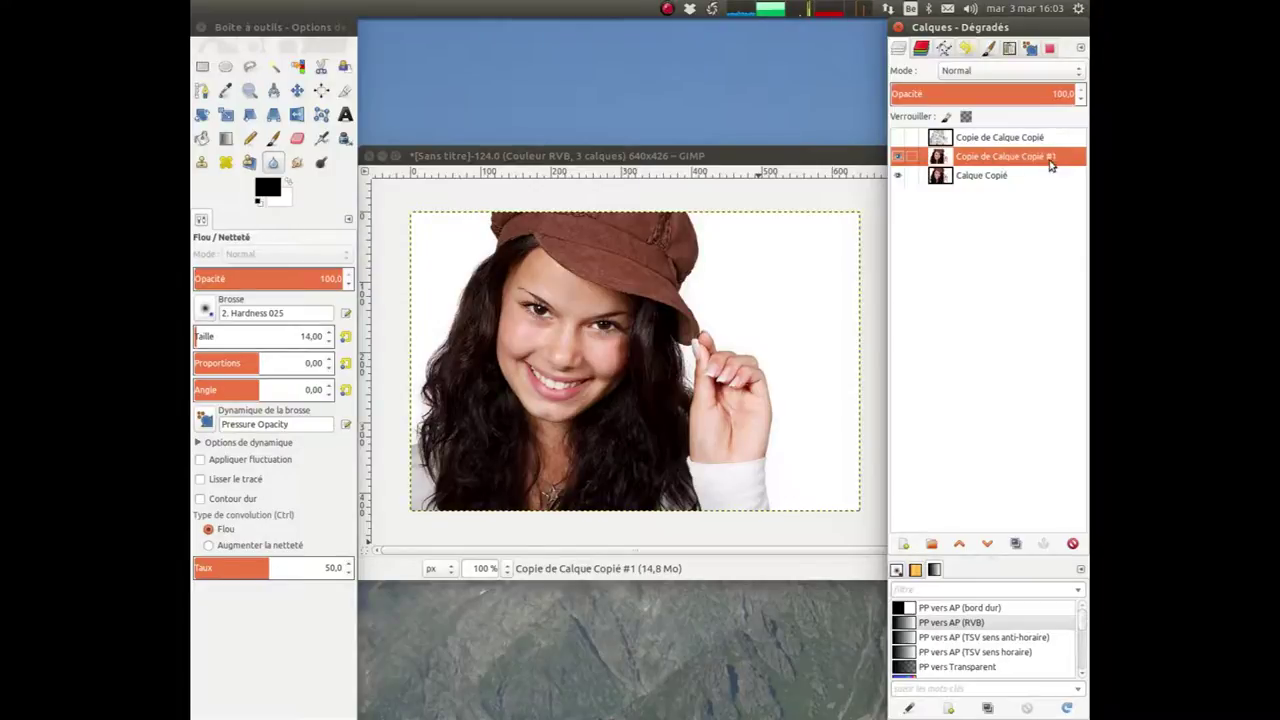
left_click(812, 157)
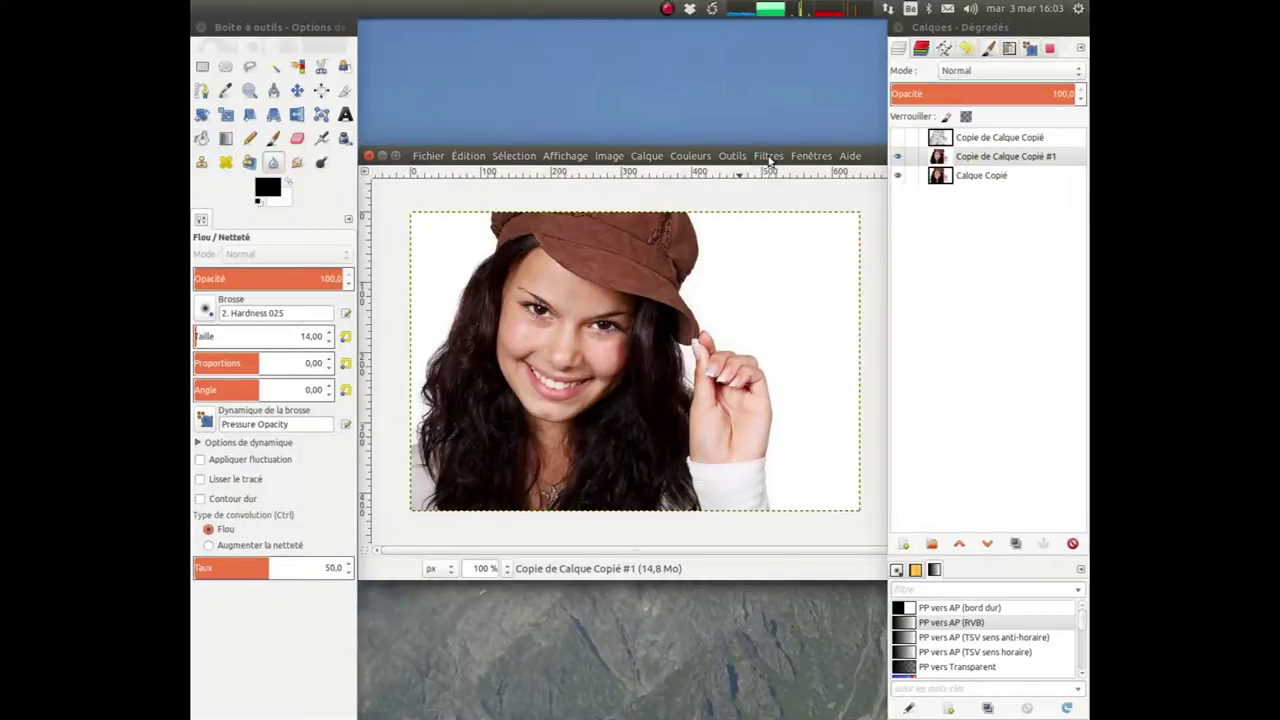
- Open the Filtres > Artistiques > Photocopie dialog for the duplicate layer
left_click(768, 157)
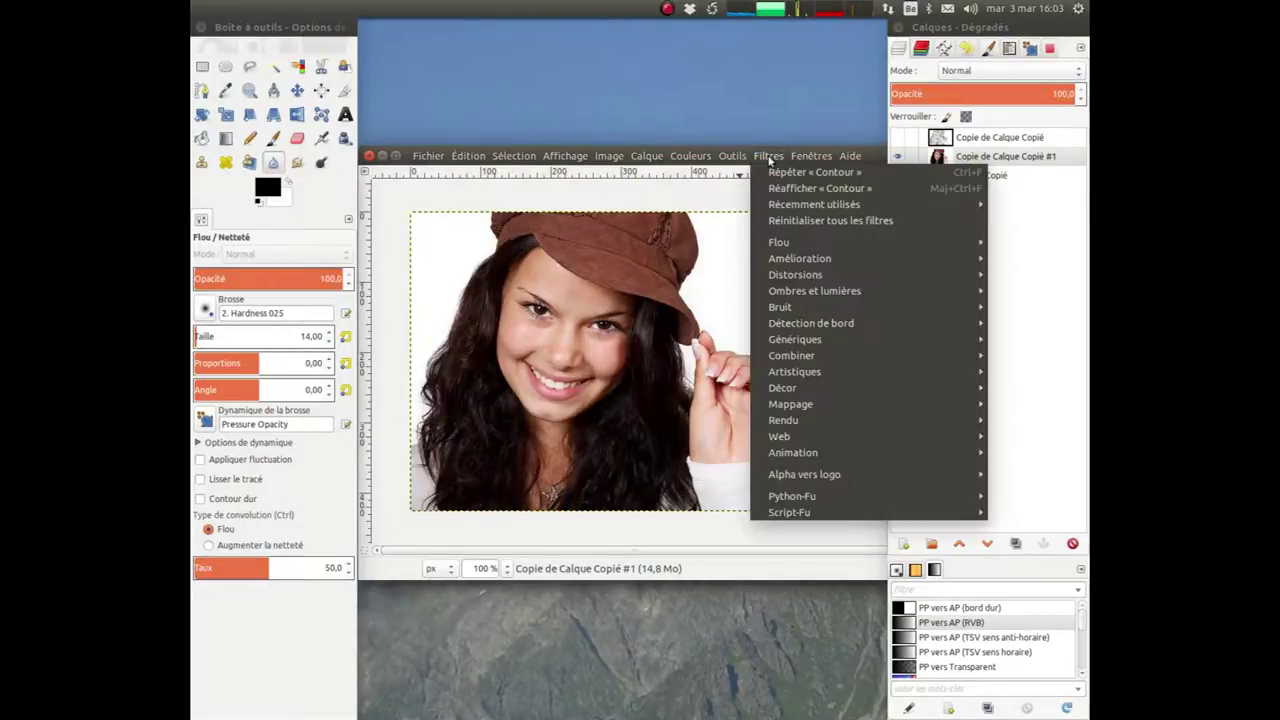
mouse_move(795, 372)
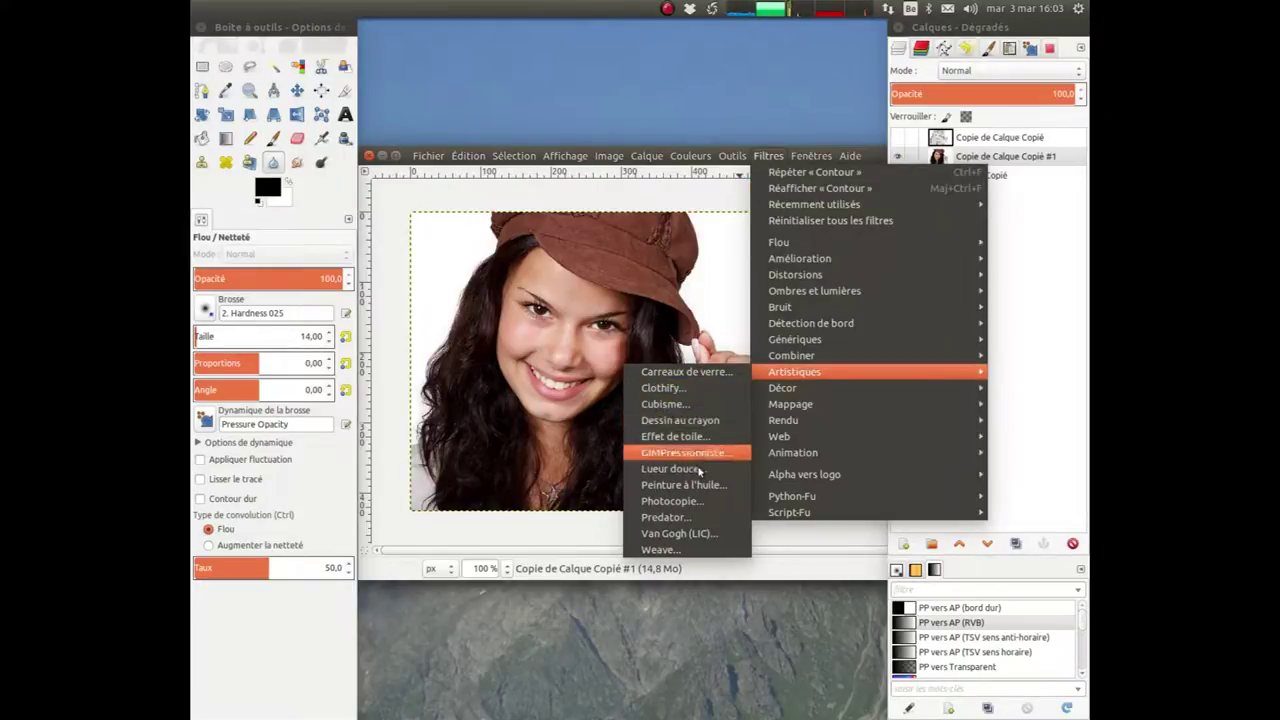
left_click(686, 502)
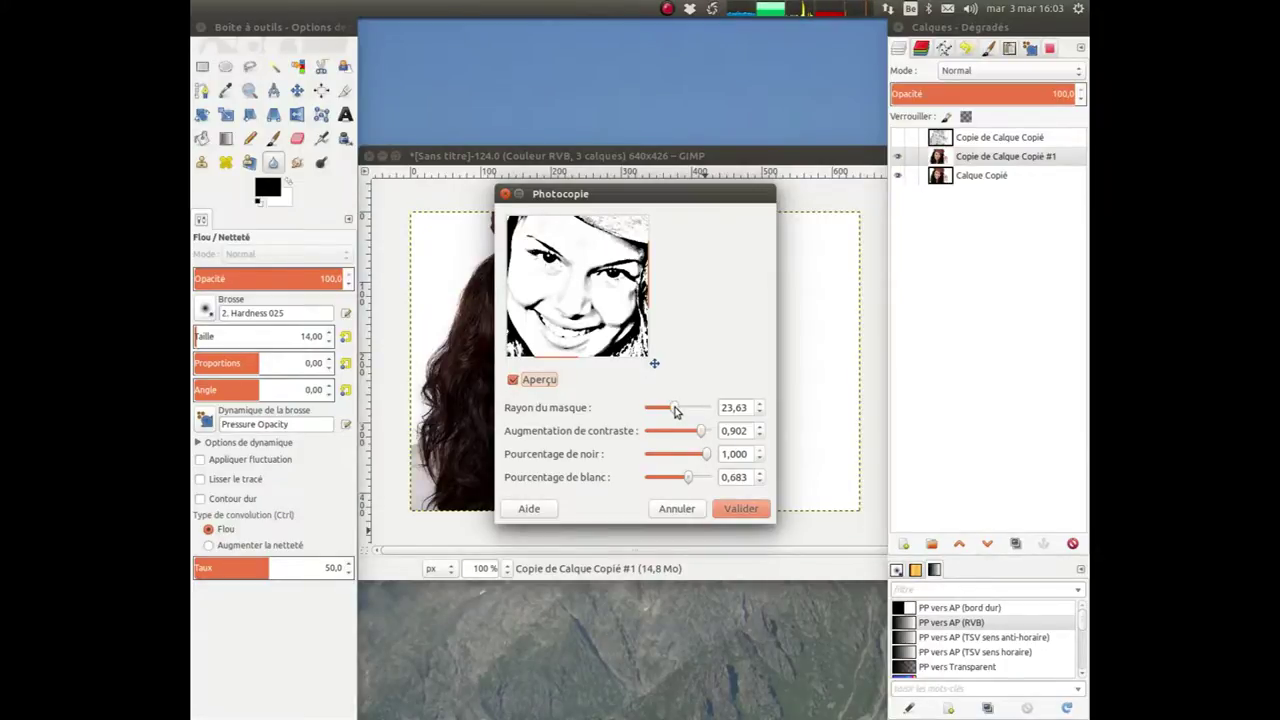
- Apply Photocopie with mask radius 50,00, contrast 0,841 and white percentage 0,817
left_click_drag(675, 410, 721, 412)
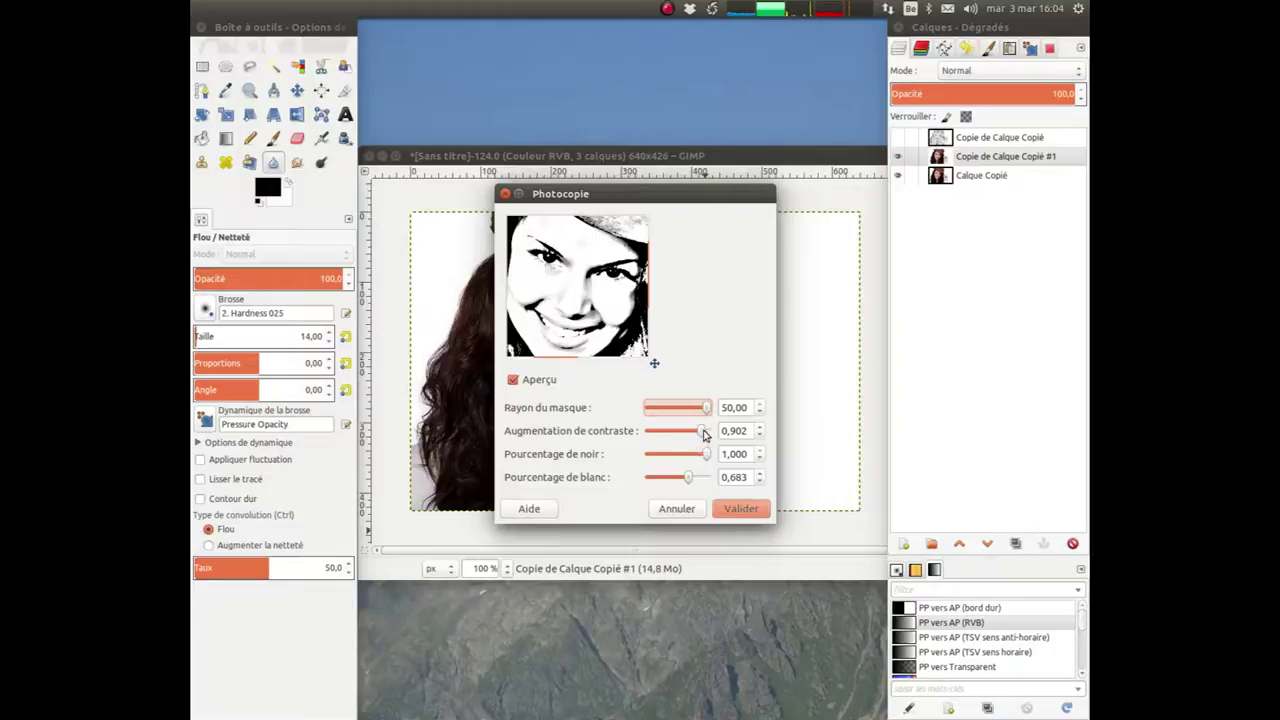
mouse_move(703, 434)
left_mouse_down()
mouse_move(643, 437)
mouse_move(708, 432)
left_mouse_up()
mouse_move(708, 432)
left_mouse_down()
mouse_move(697, 438)
mouse_move(709, 457)
mouse_move(651, 457)
mouse_move(723, 460)
mouse_move(686, 483)
mouse_move(648, 482)
left_mouse_up()
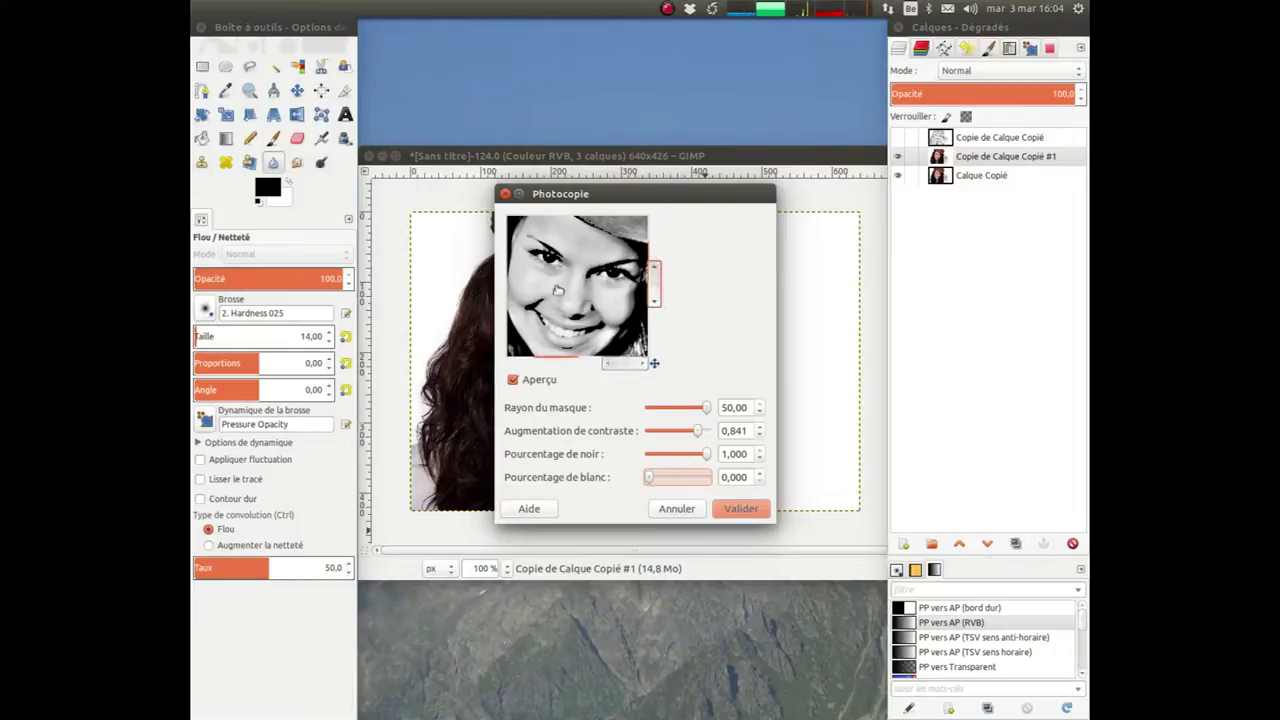
mouse_move(647, 482)
left_mouse_down()
mouse_move(727, 482)
mouse_move(697, 483)
left_mouse_up()
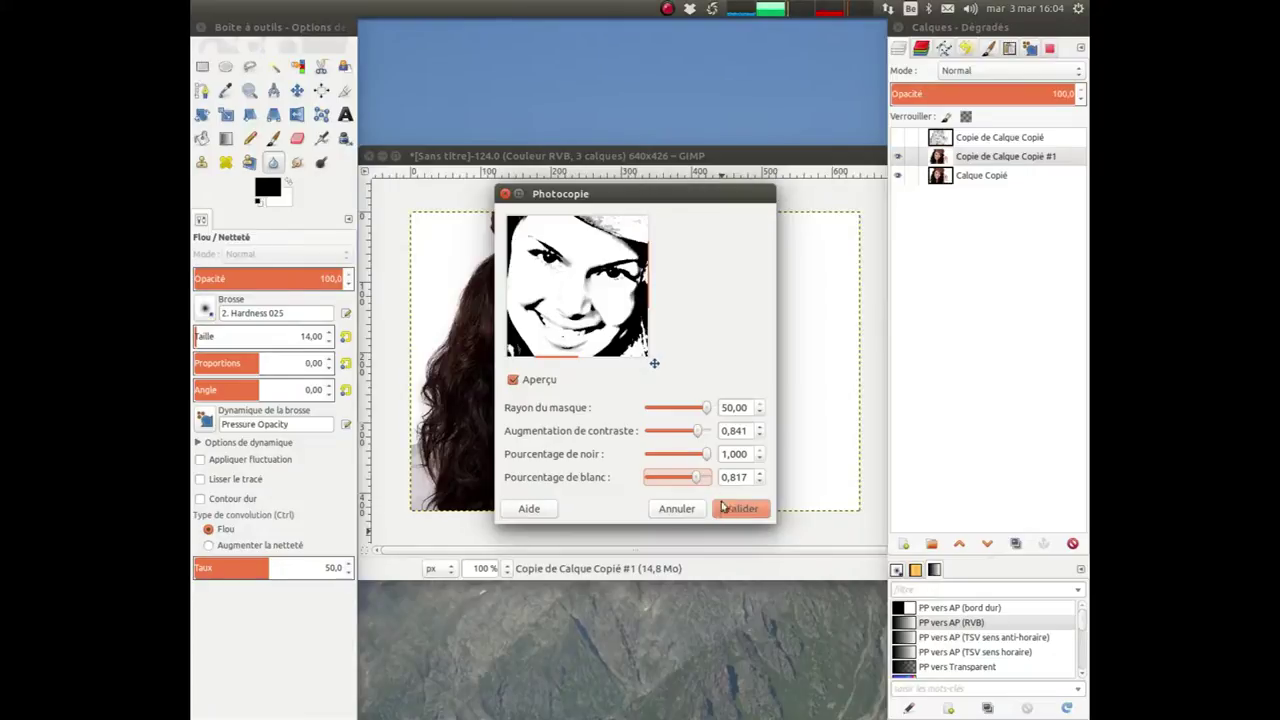
left_click(737, 509)
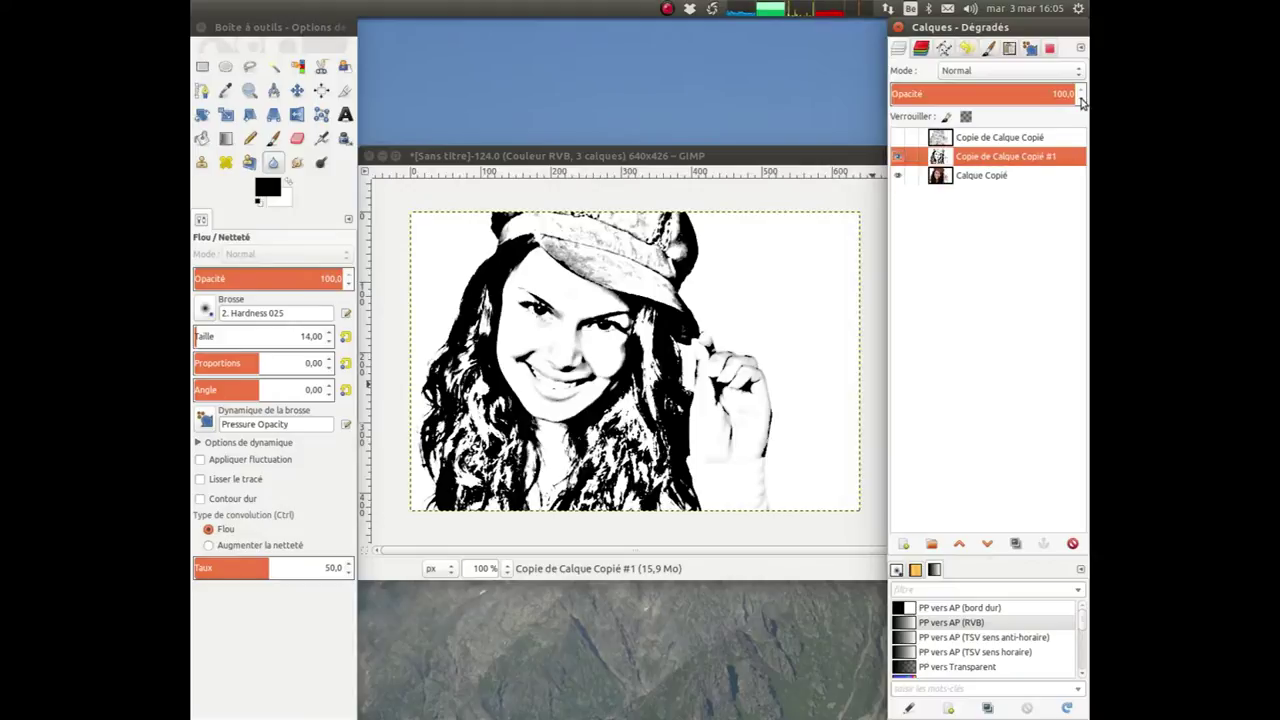
- Step the photocopy layer's opacity down to 60,0 in the Layers dock
left_click(1080, 98)
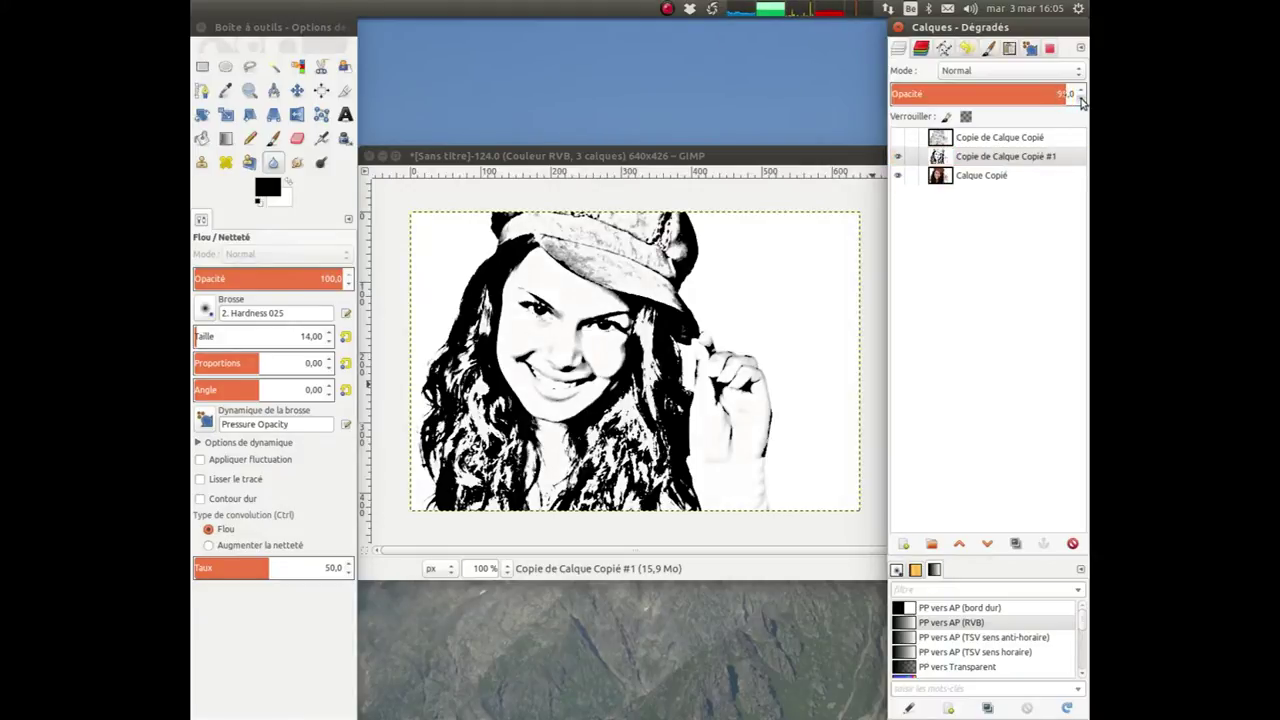
left_click(1081, 100)
left_click(1081, 100)
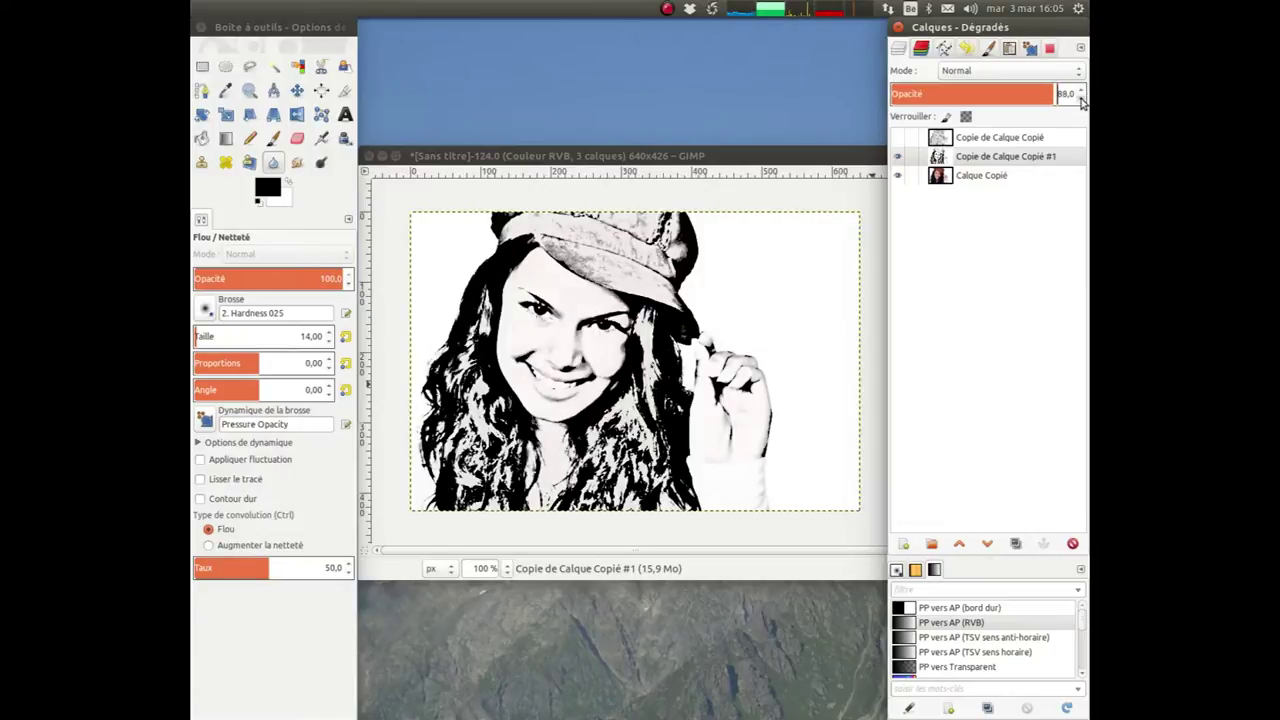
left_click(1081, 100)
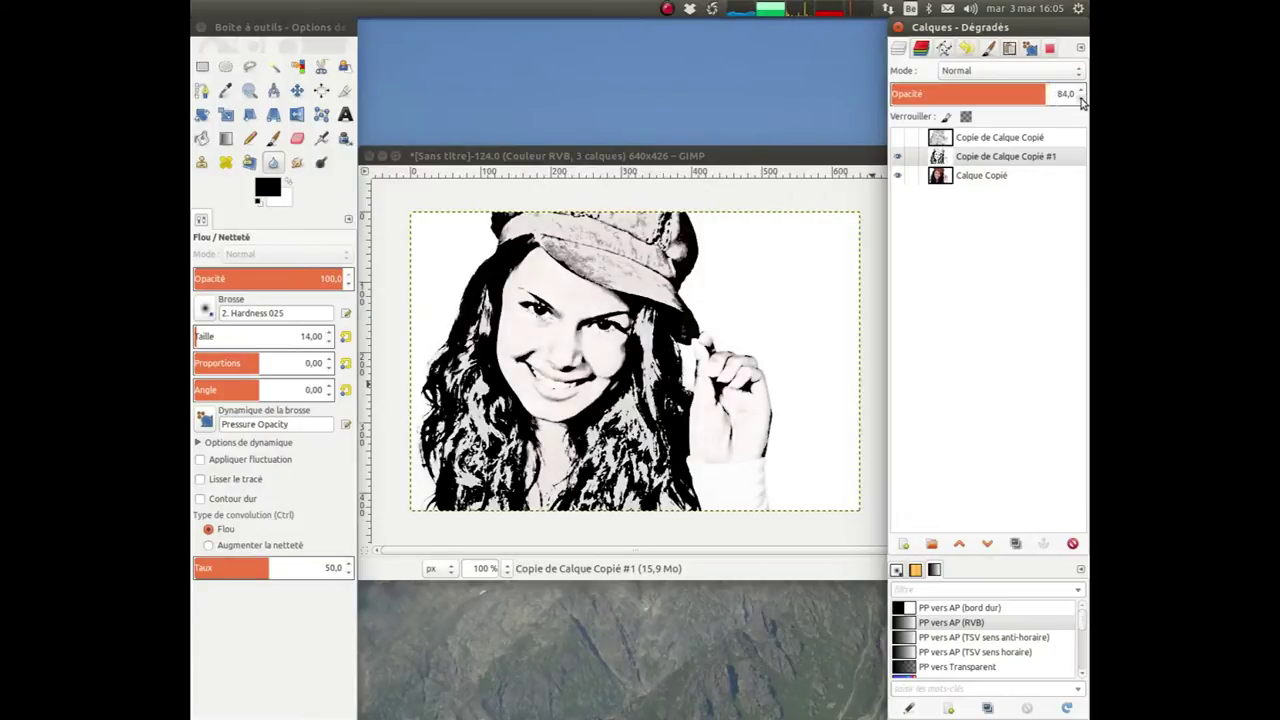
left_click(1081, 100)
left_click(1081, 100)
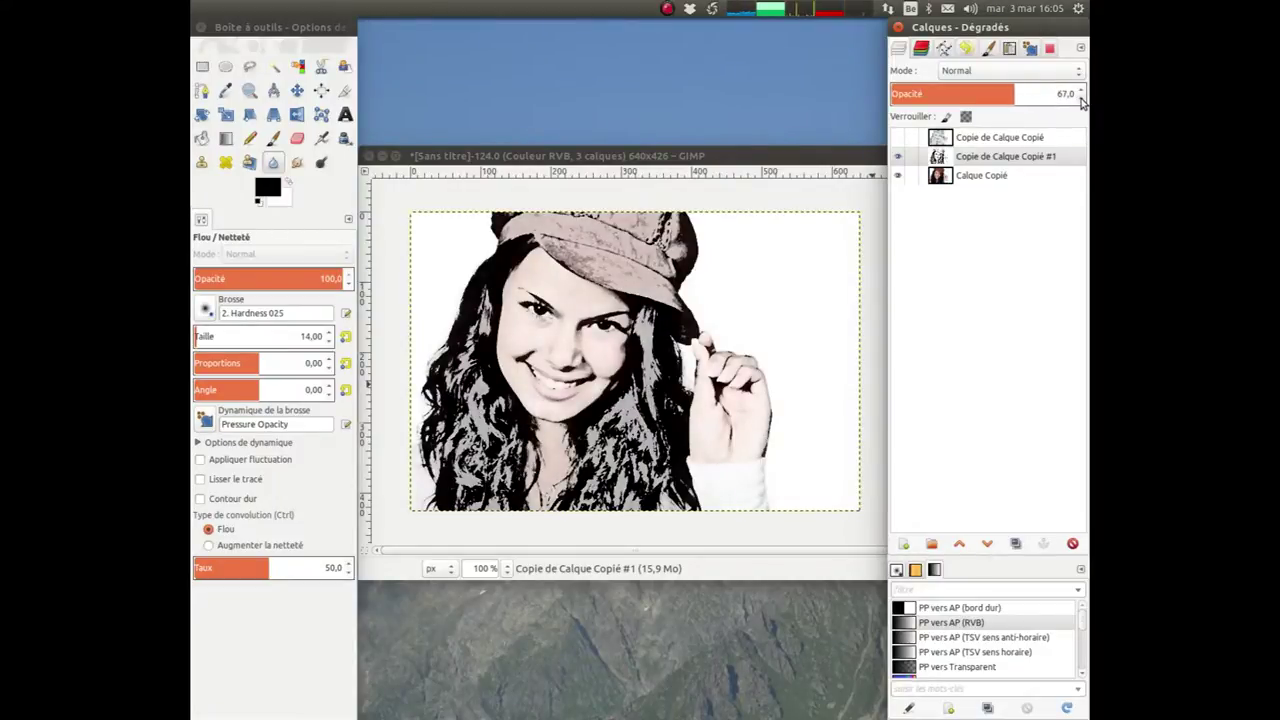
left_click(1081, 100)
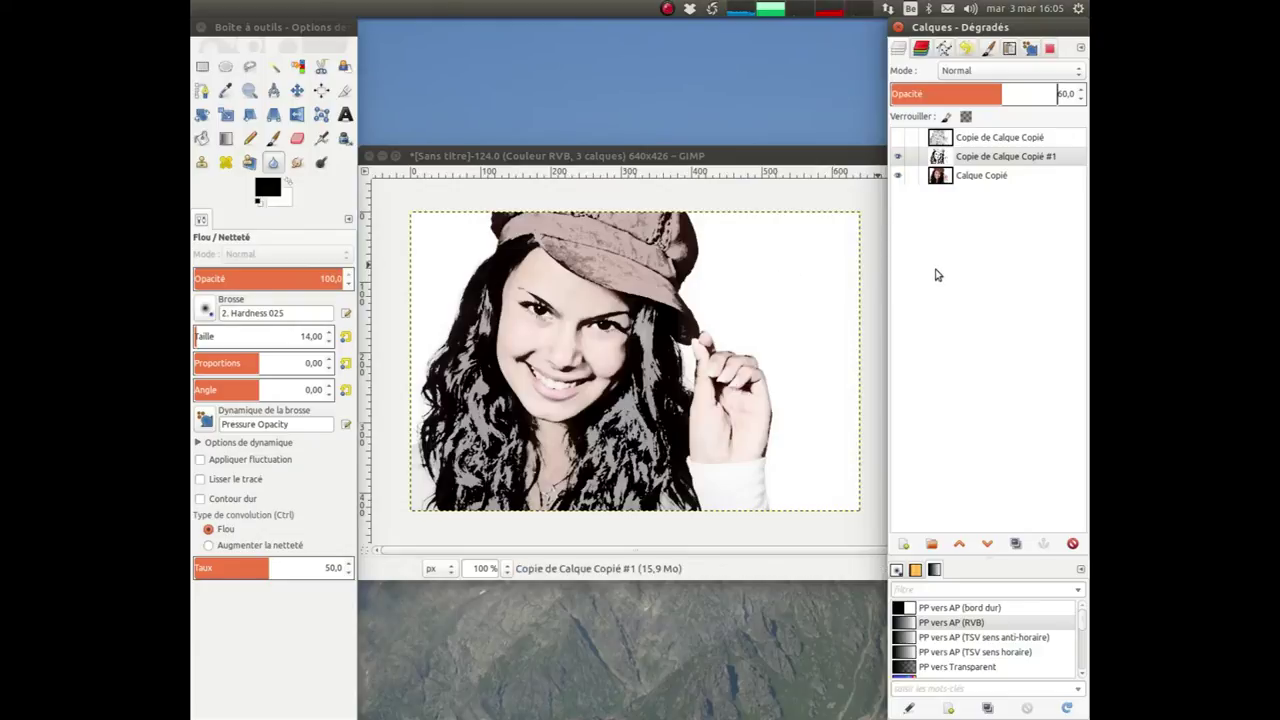
left_click(898, 157)
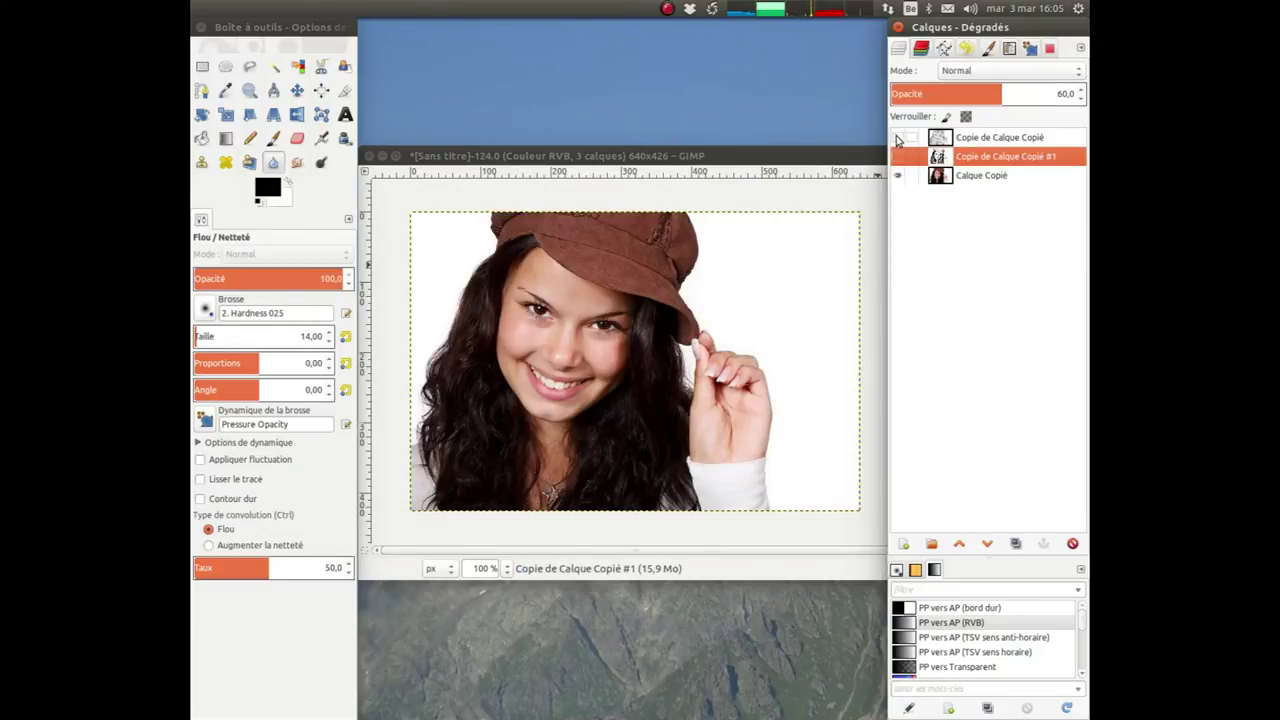
left_click(898, 138)
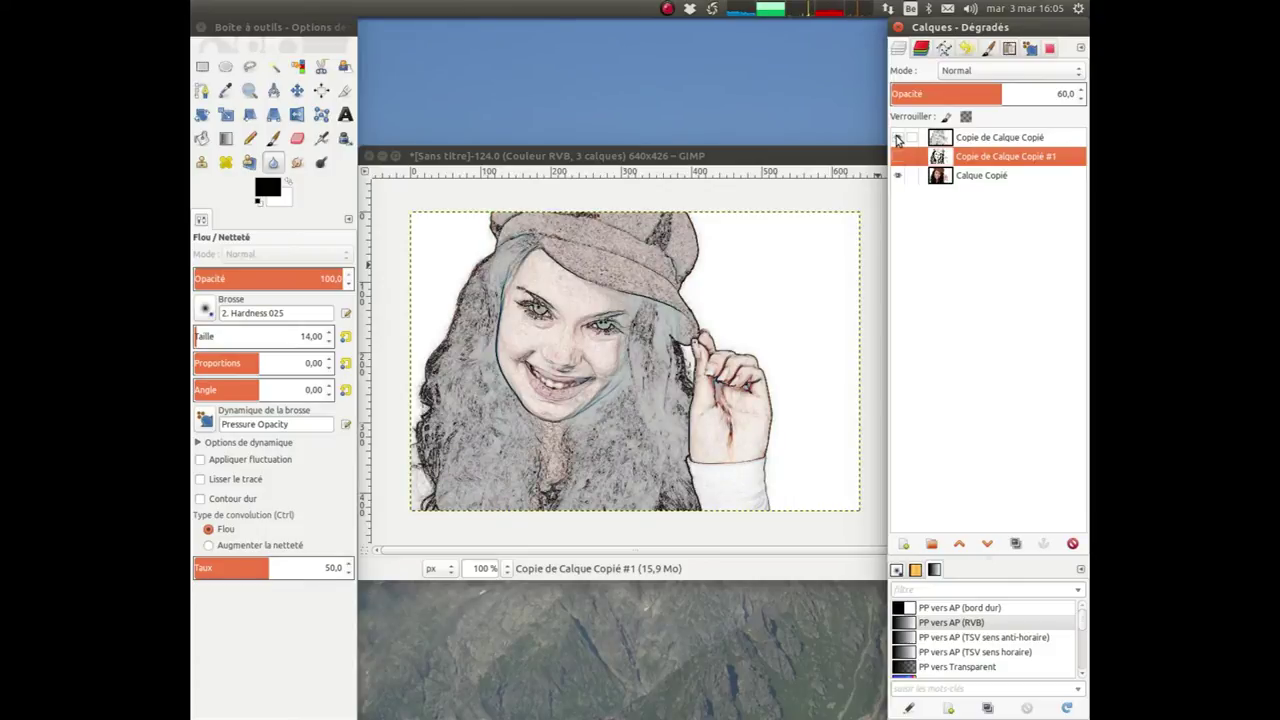
left_click(898, 138)
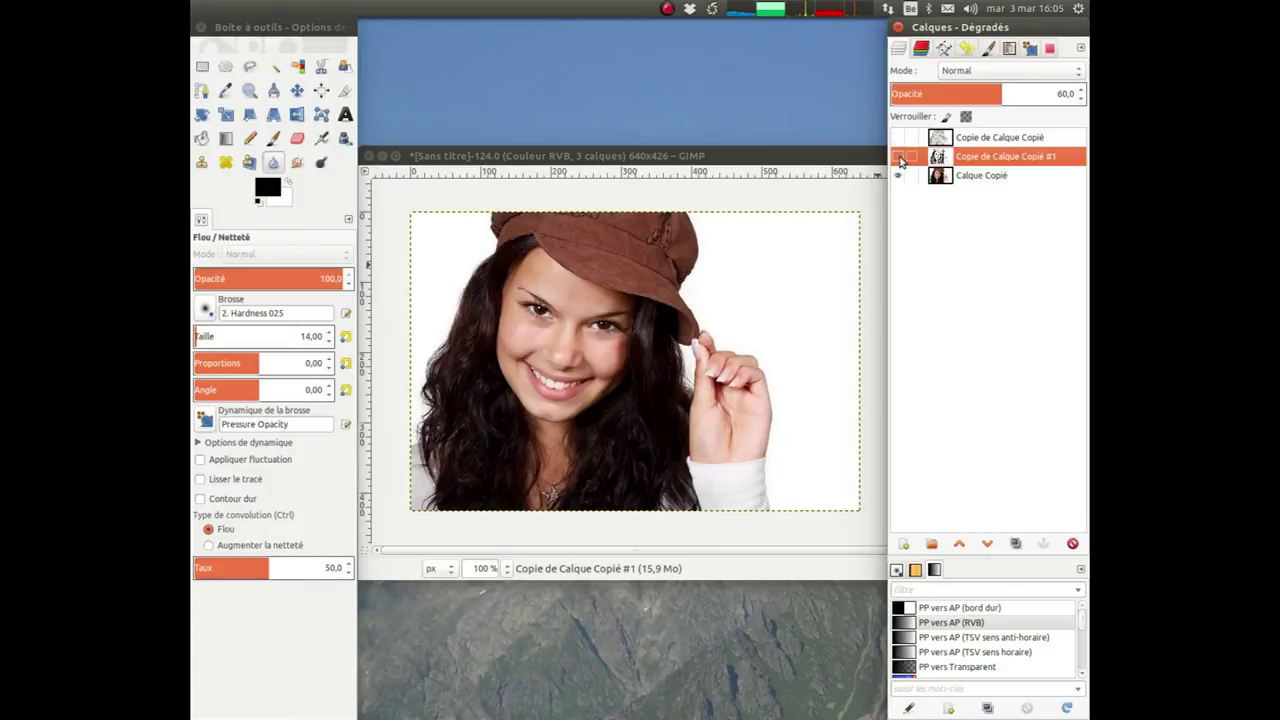
left_click(899, 157)
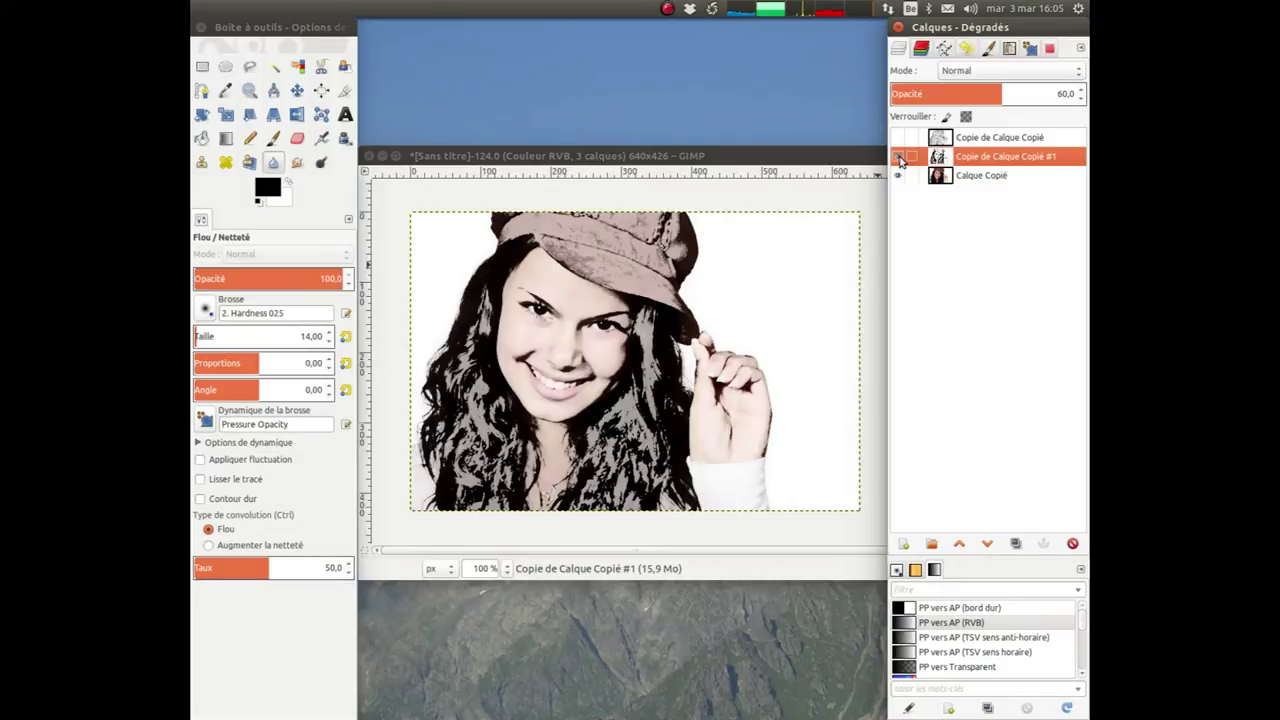
left_click(899, 158)
left_click(899, 157)
left_click(898, 138)
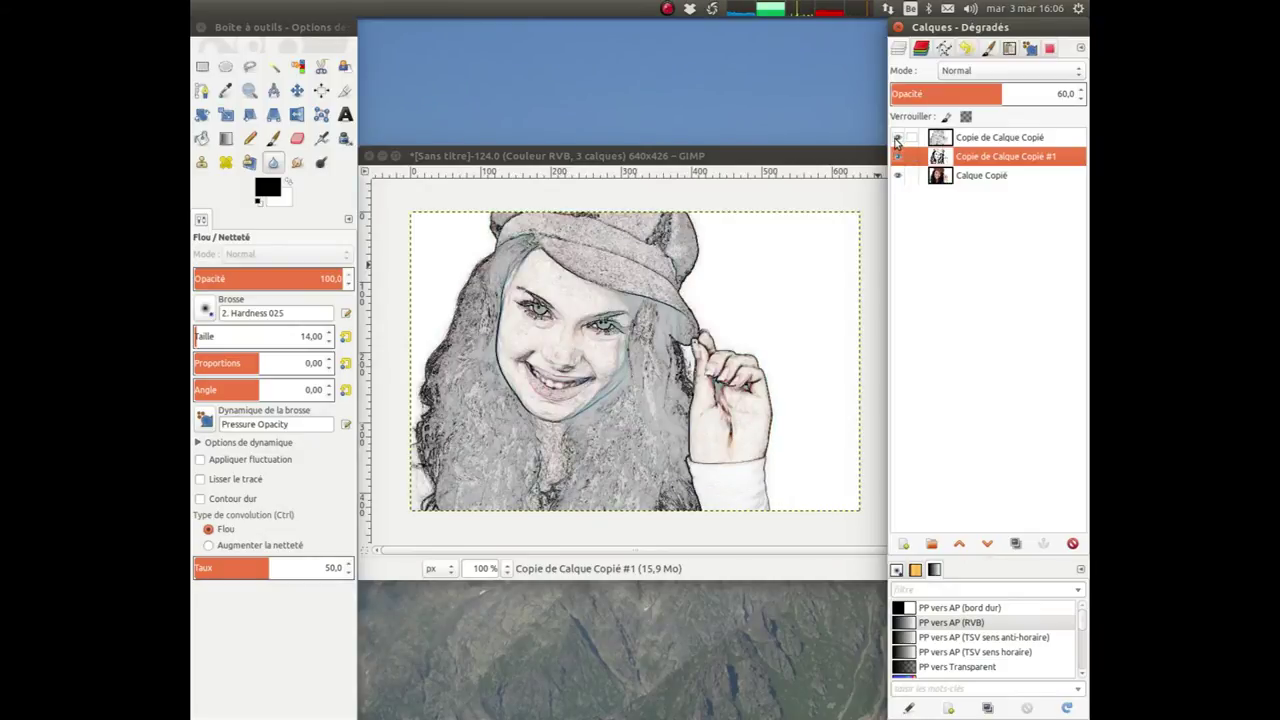
left_click(898, 139)
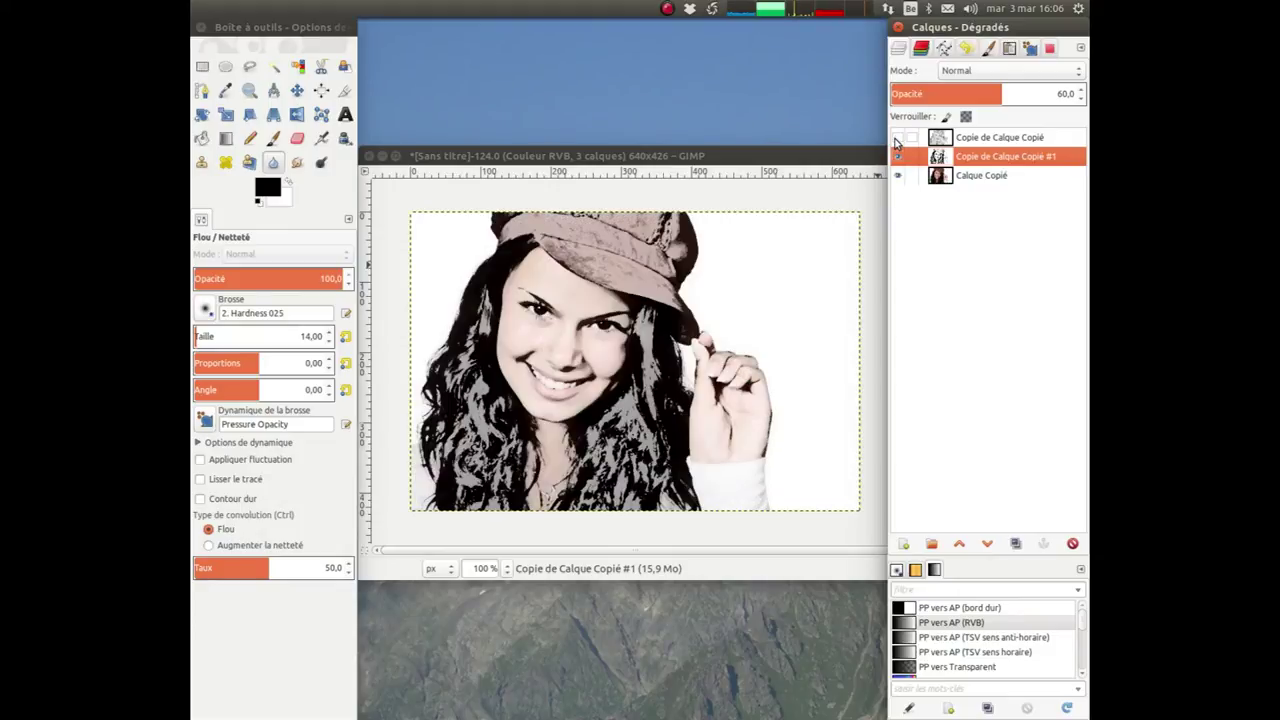